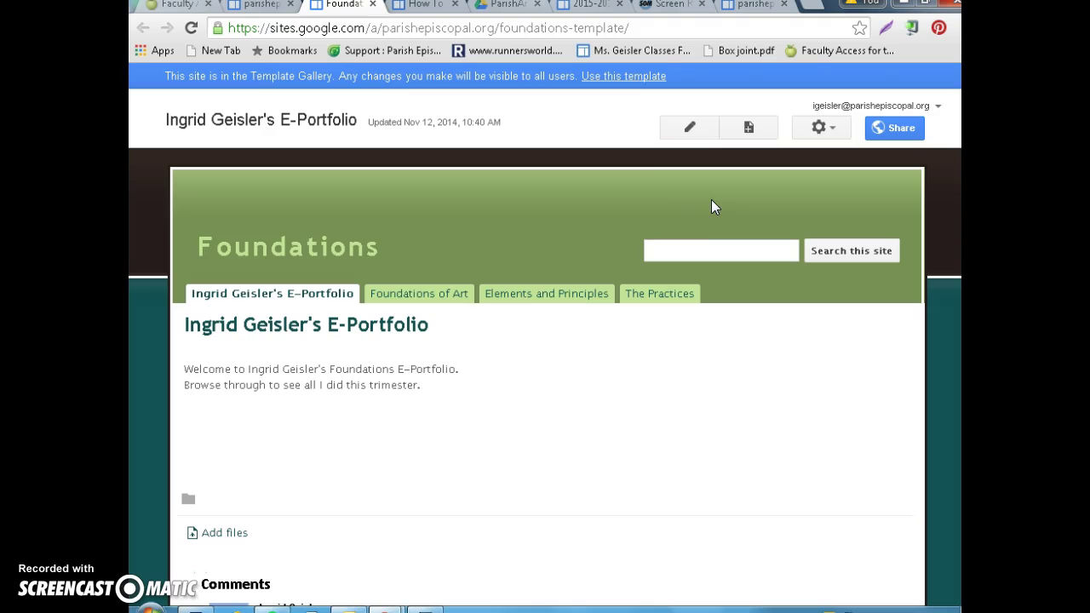
# Create a top-level web page named Ceramics I in the Foundations site and save it empty
pyautogui.moveTo(413, 296)
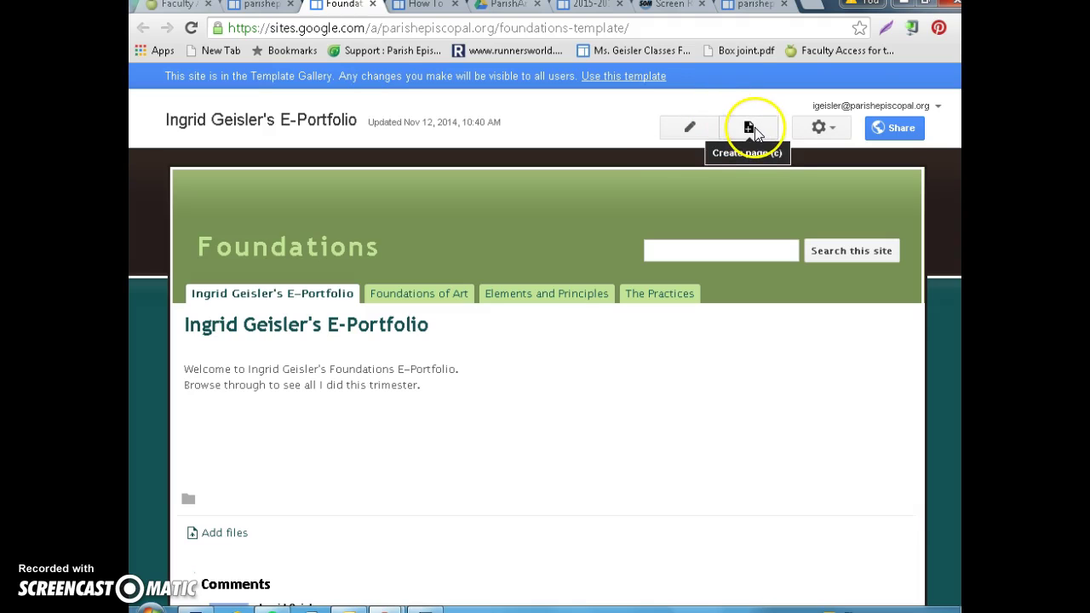
pyautogui.click(753, 129)
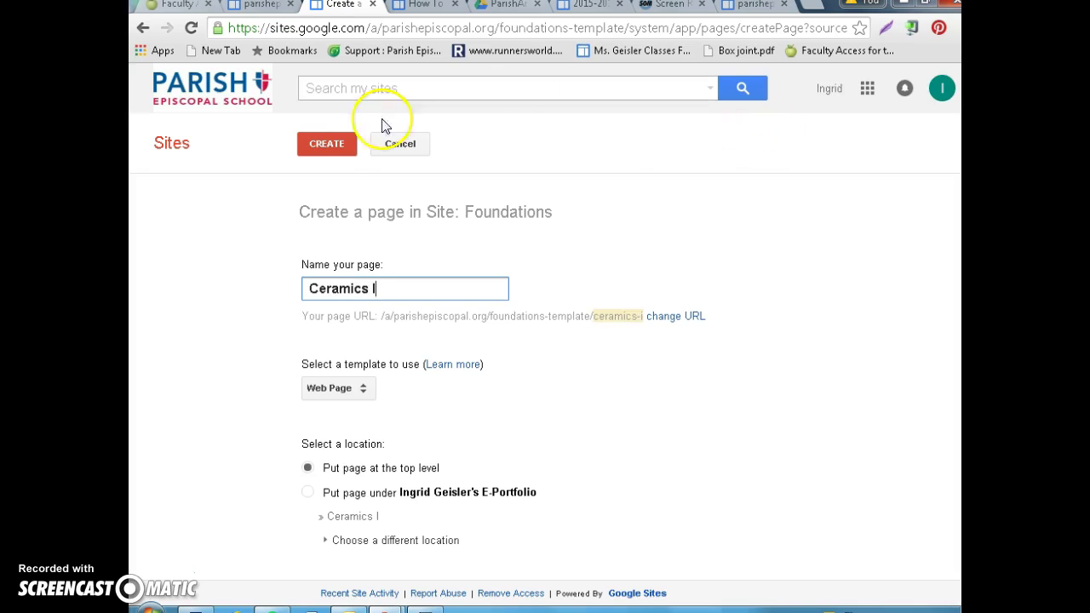
pyautogui.click(333, 142)
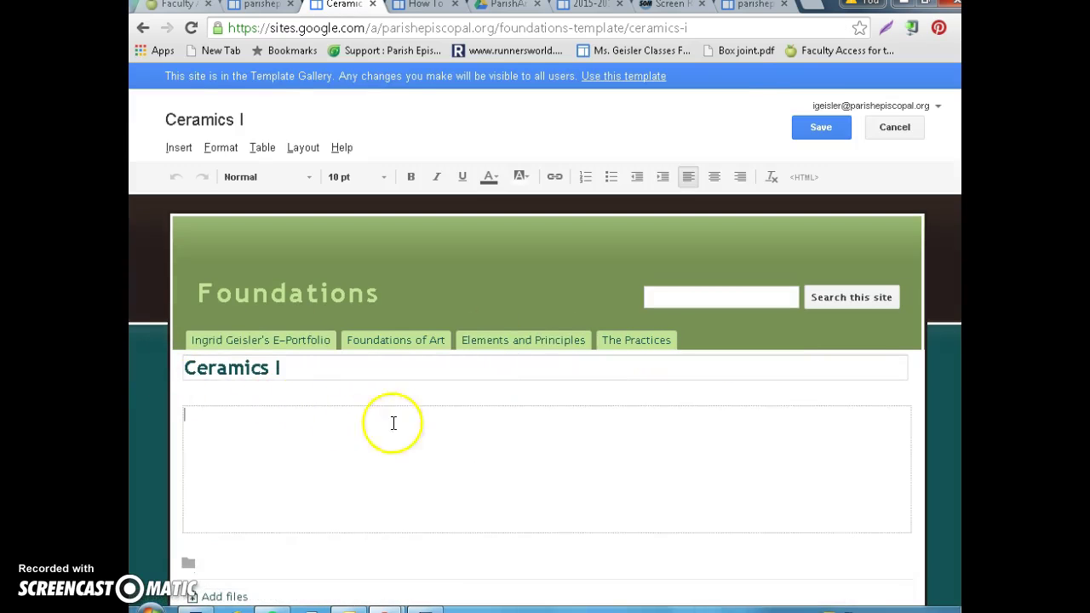
pyautogui.click(820, 128)
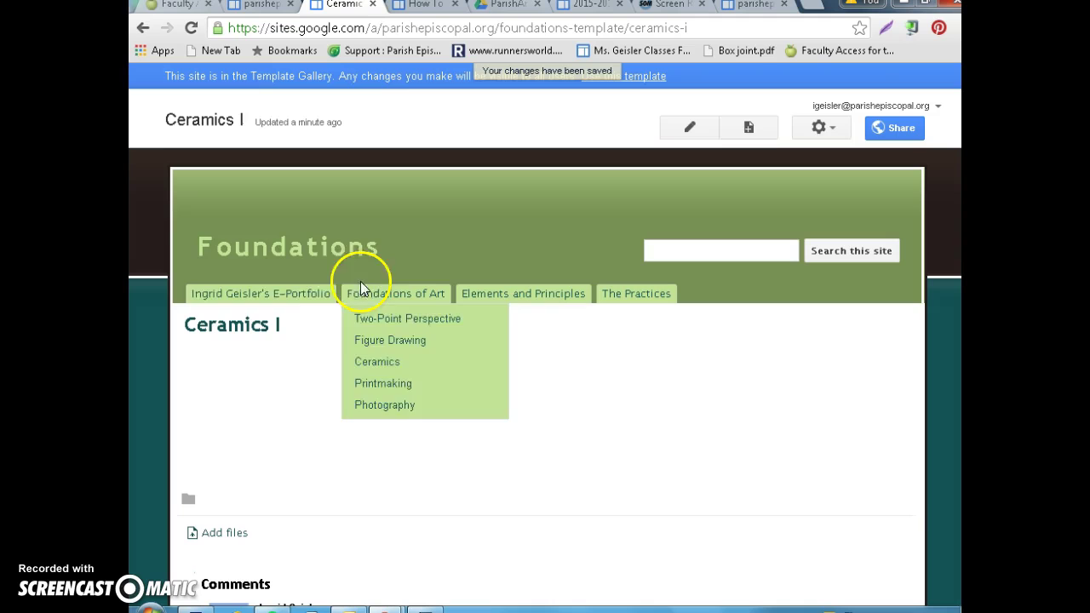
# Create a top-level web page named The Box and save it without content
pyautogui.moveTo(362, 301)
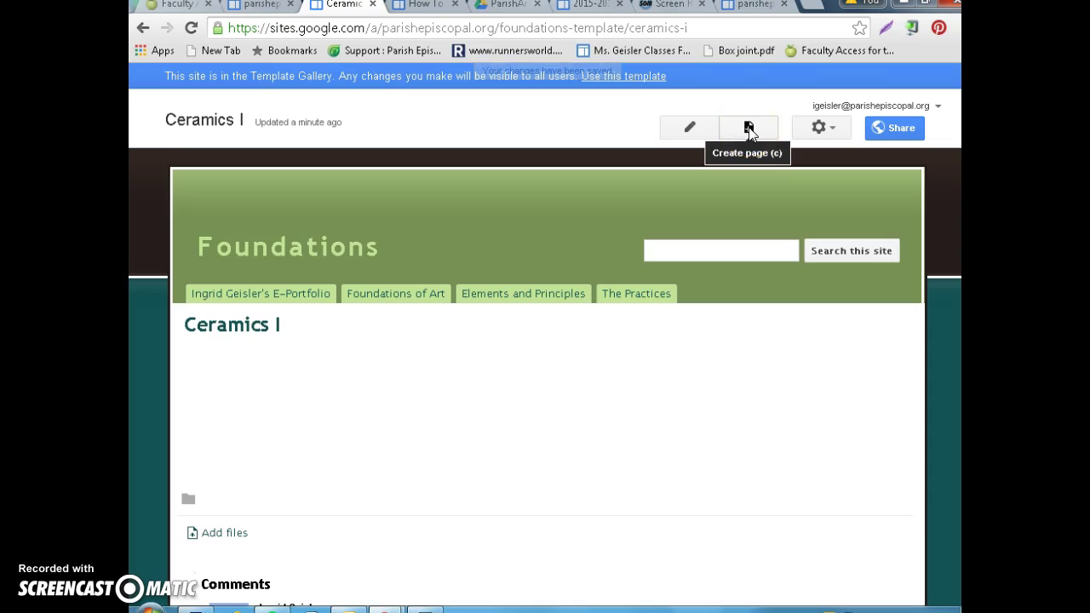
pyautogui.click(748, 128)
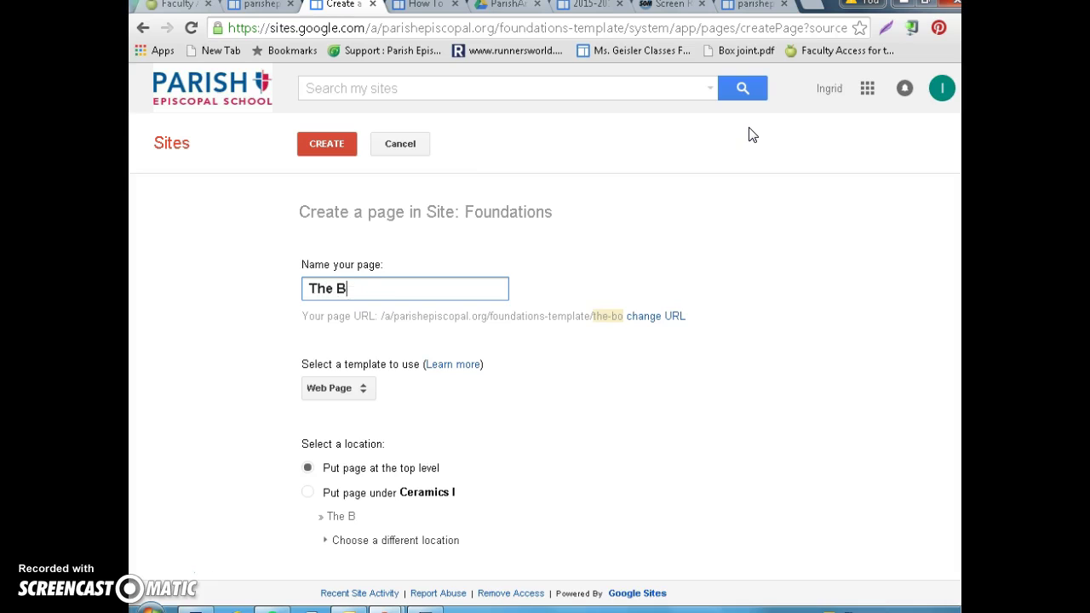
pyautogui.click(523, 133)
pyautogui.click(324, 145)
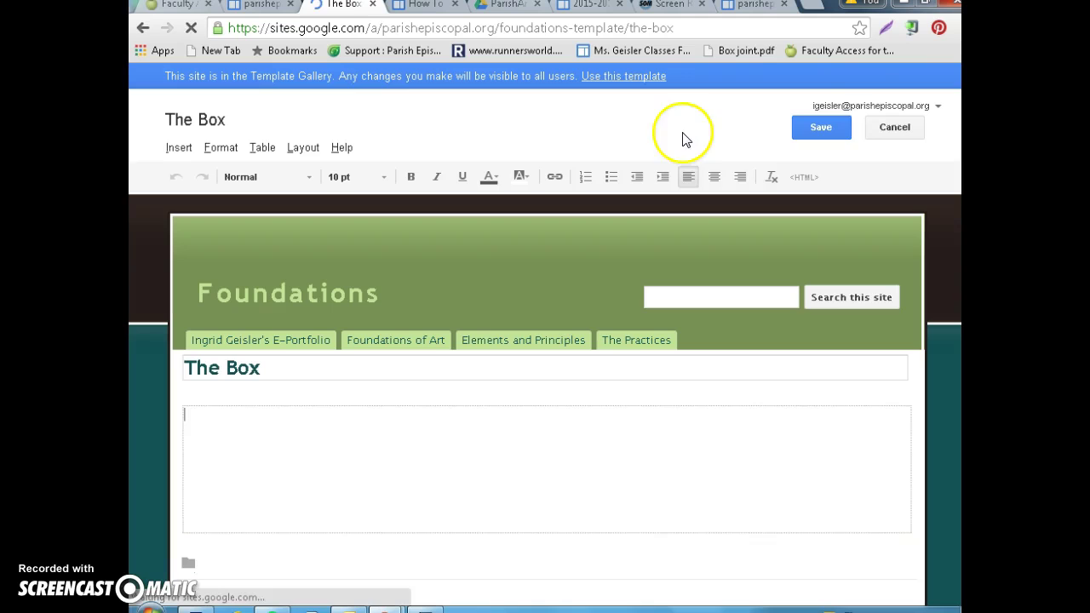
pyautogui.click(811, 128)
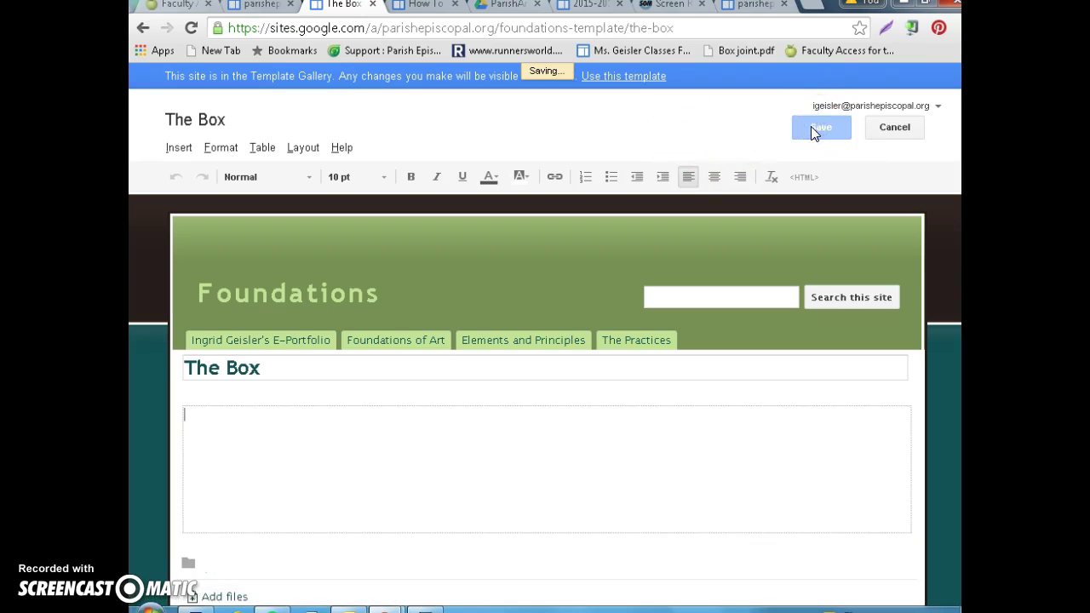
# Create a top-level web page named The Wheel and save it without content
pyautogui.click(747, 128)
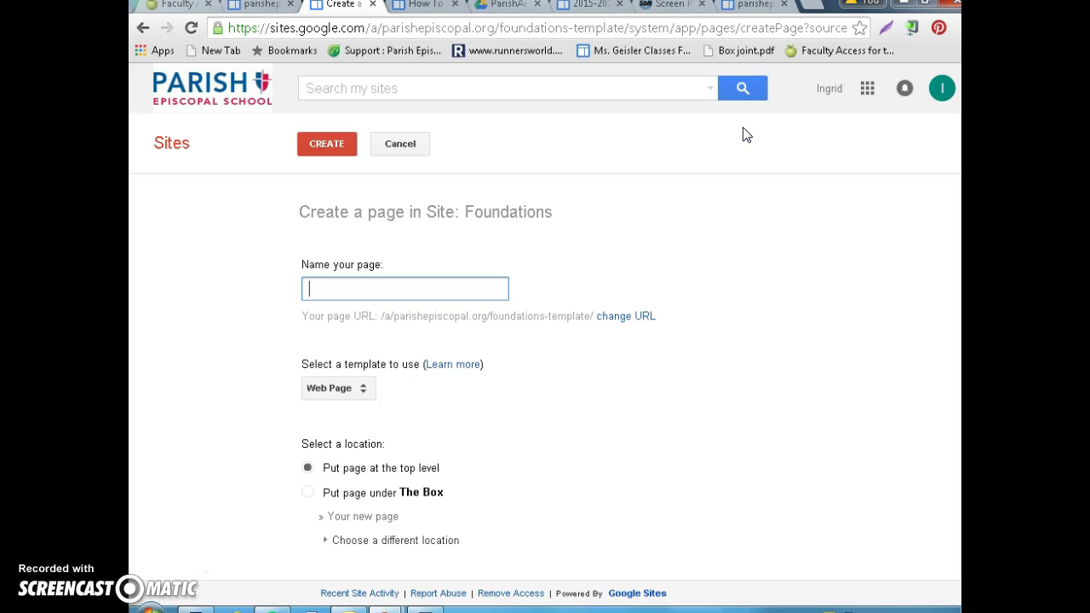
pyautogui.write('The Wheel')
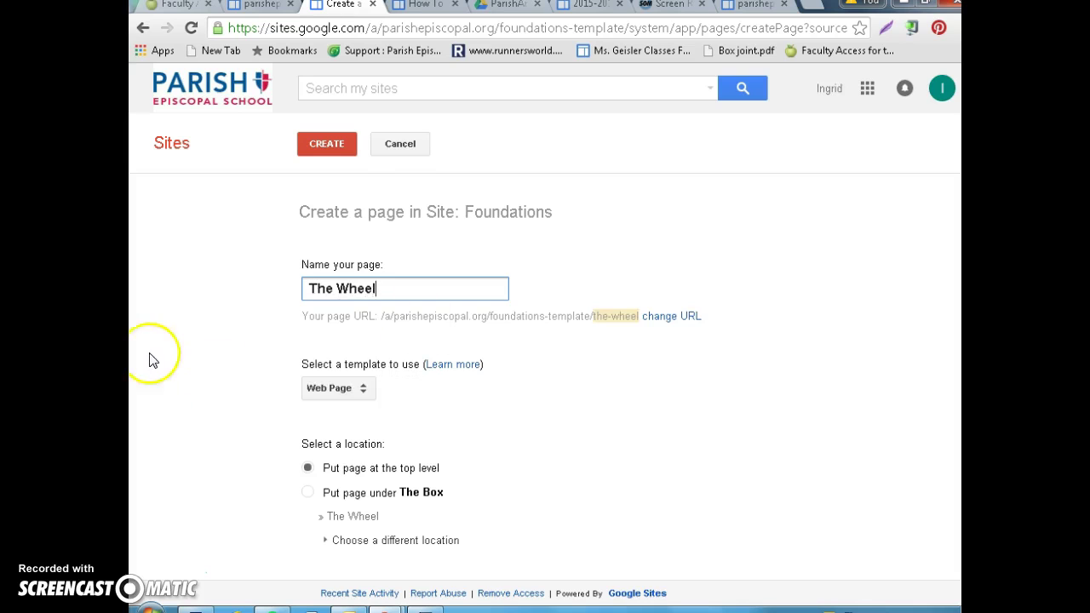
pyautogui.click(329, 147)
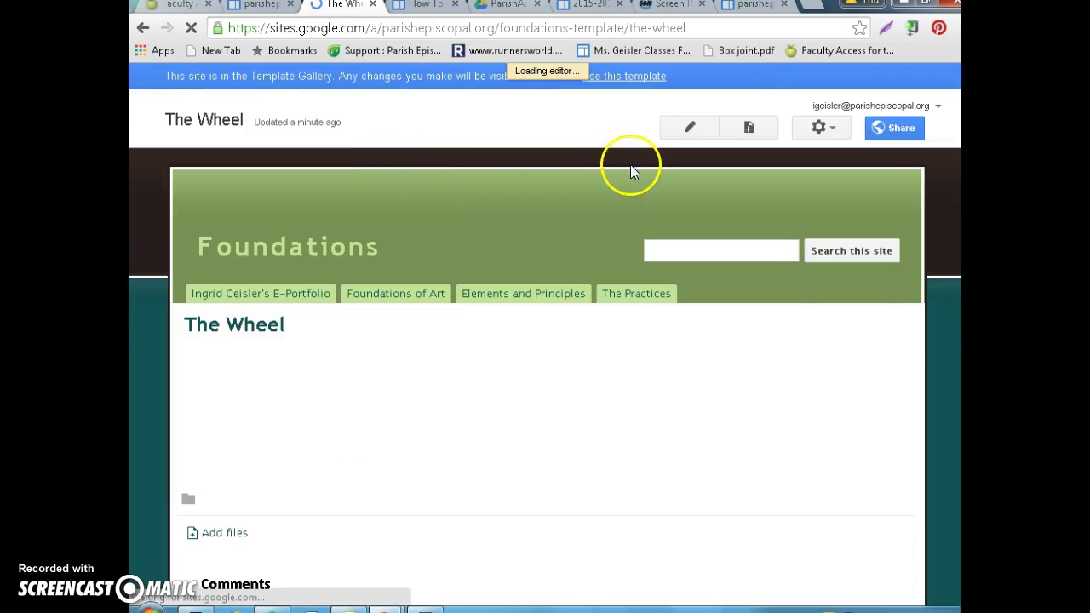
pyautogui.click(832, 127)
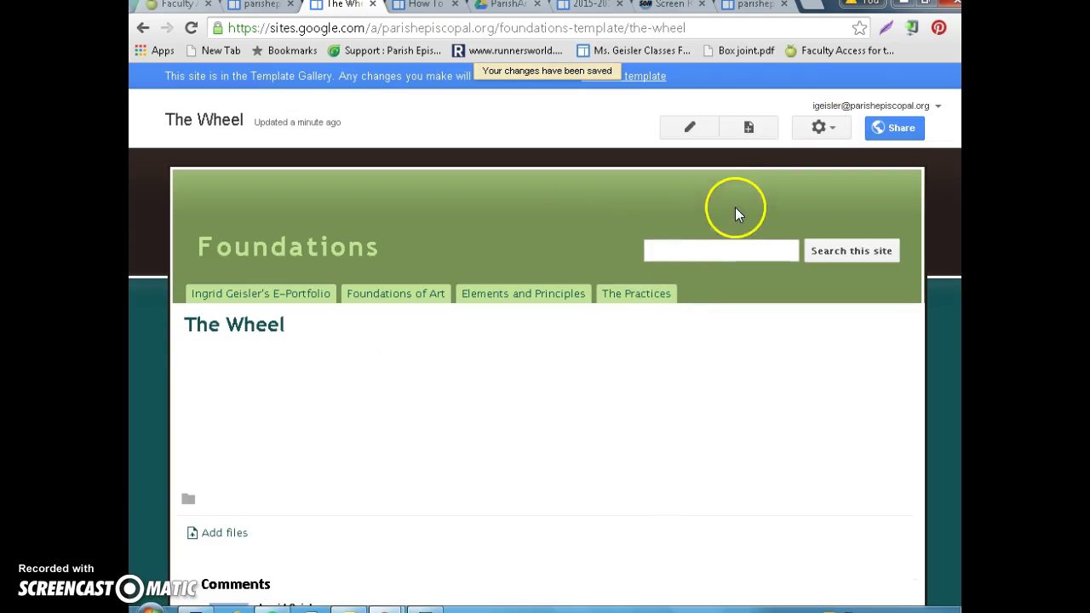
# Edit the site layout's horizontal navigation and add the Ceramics I page to its page list
pyautogui.click(816, 127)
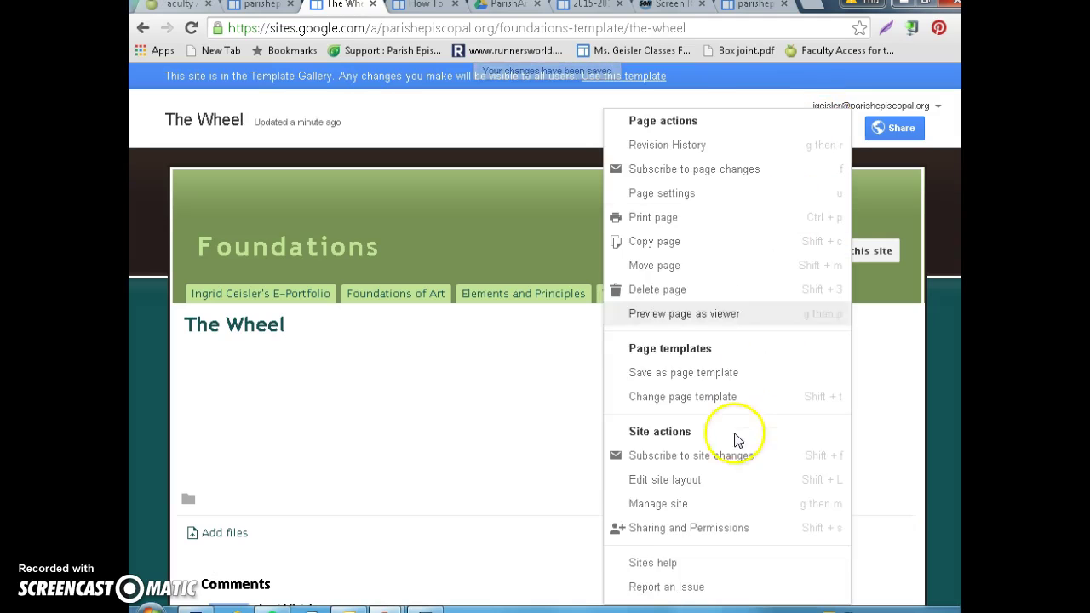
pyautogui.click(697, 483)
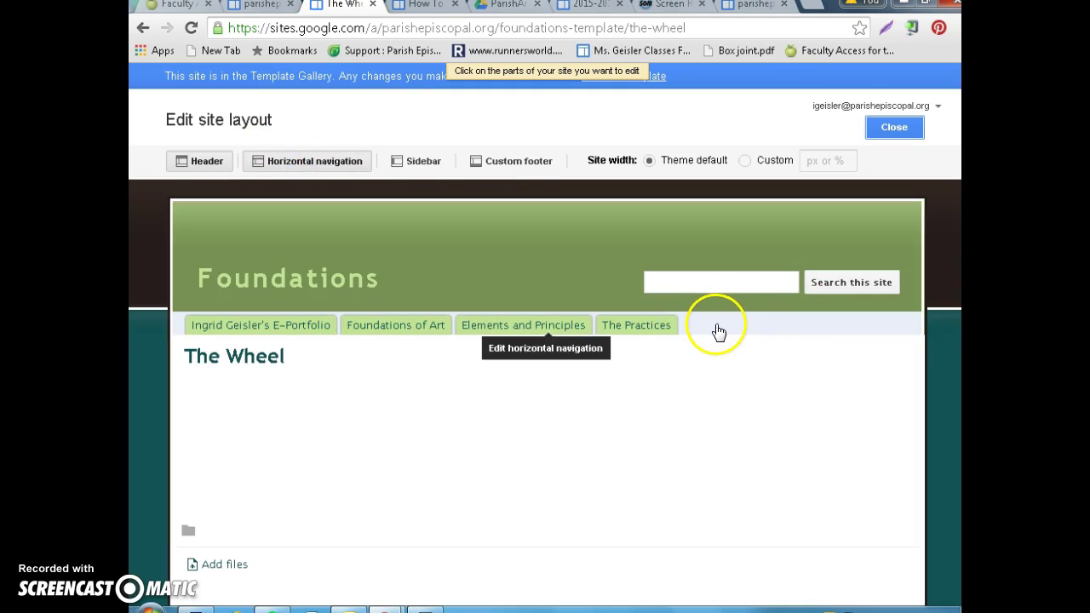
pyautogui.click(718, 331)
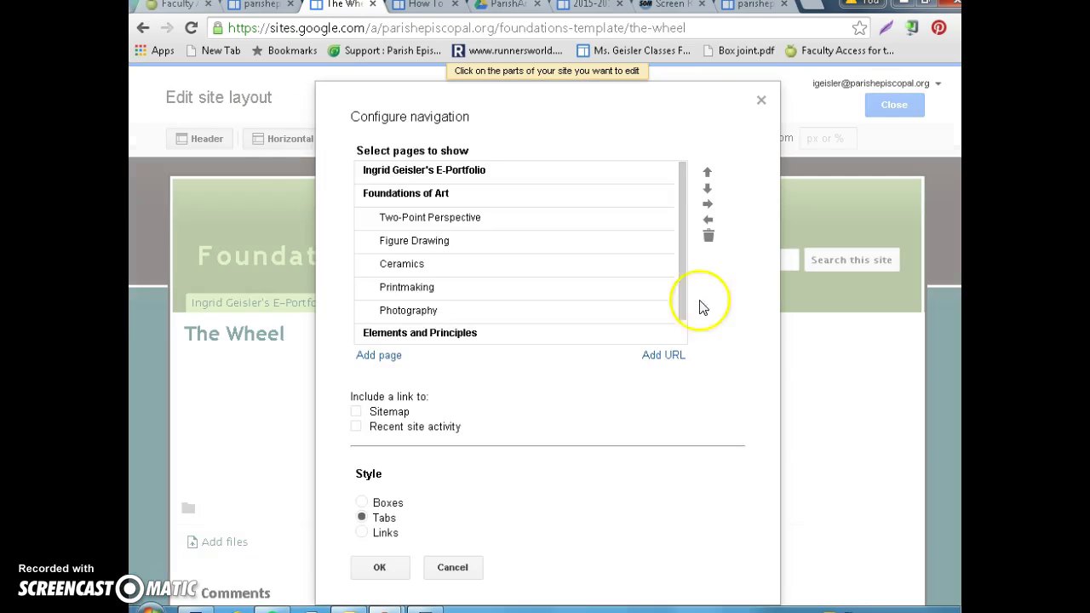
pyautogui.moveTo(680, 192); pyautogui.dragTo(661, 267)
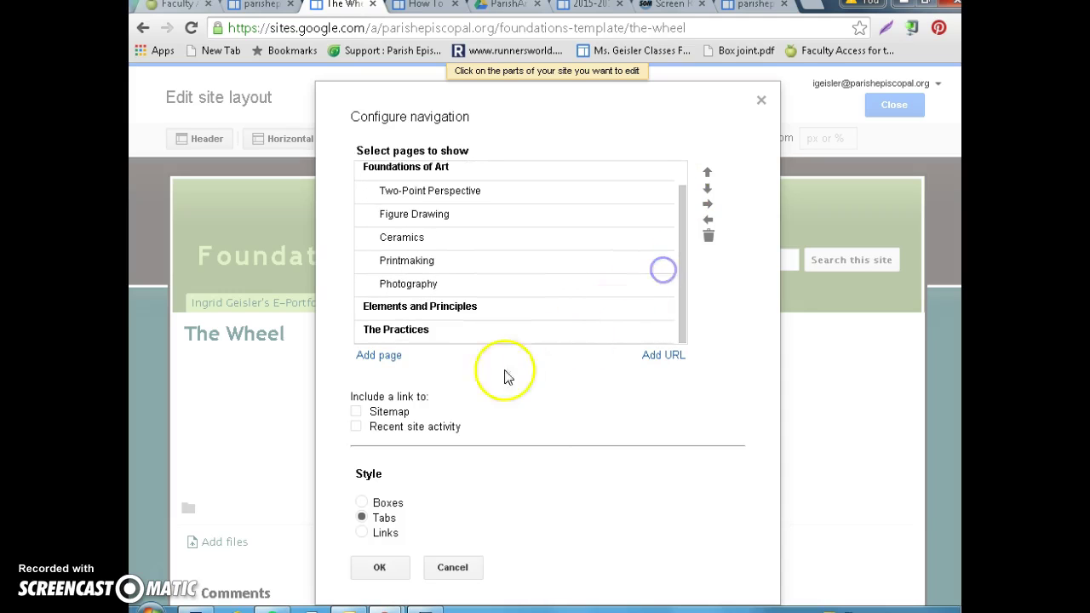
pyautogui.click(383, 357)
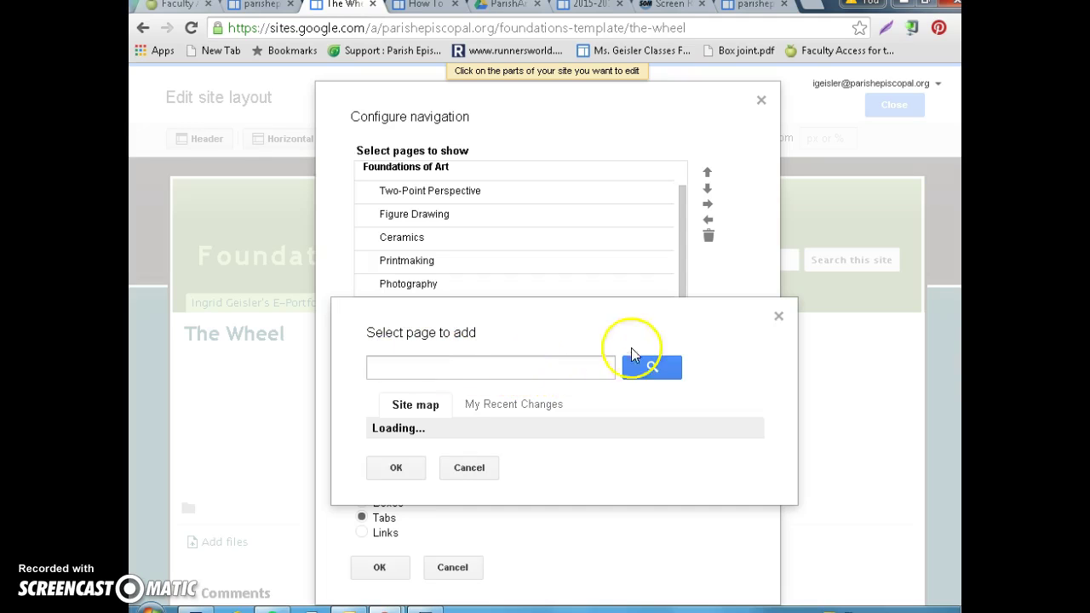
pyautogui.click(391, 476)
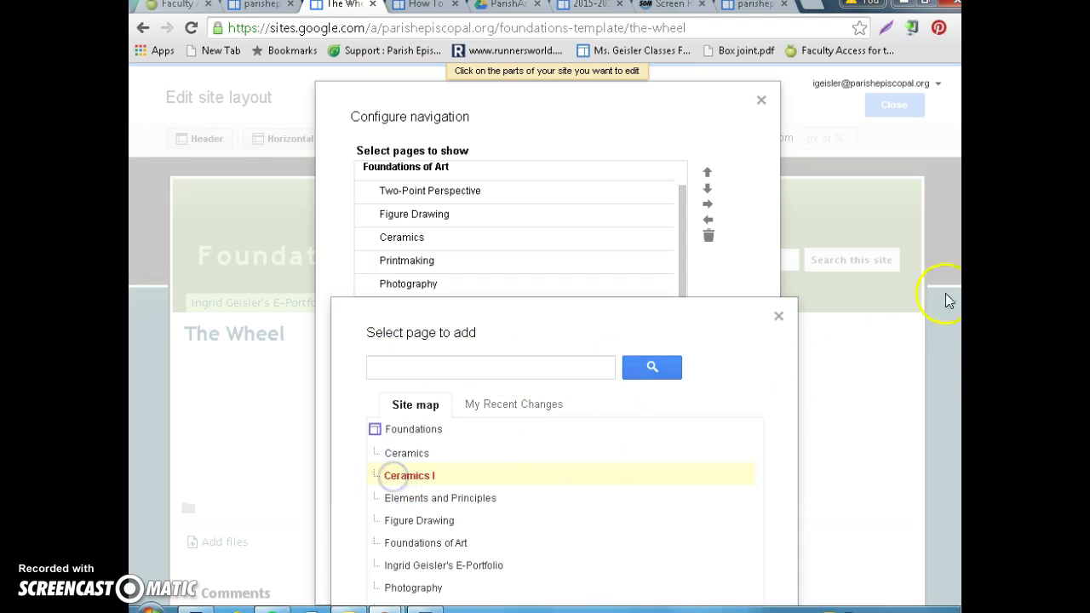
pyautogui.scroll(-2, 391, 511)
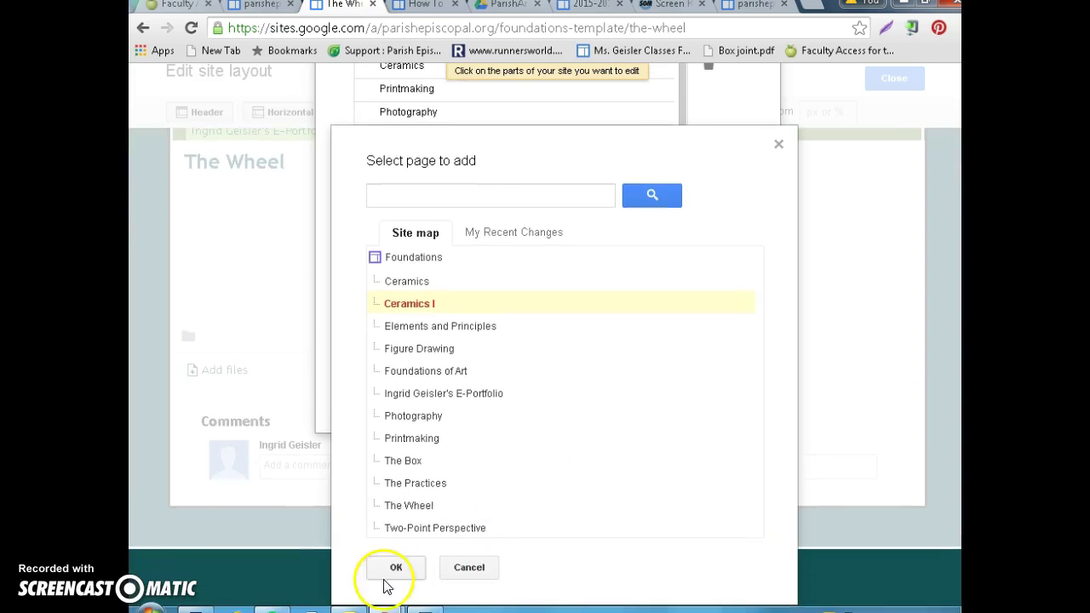
pyautogui.click(393, 568)
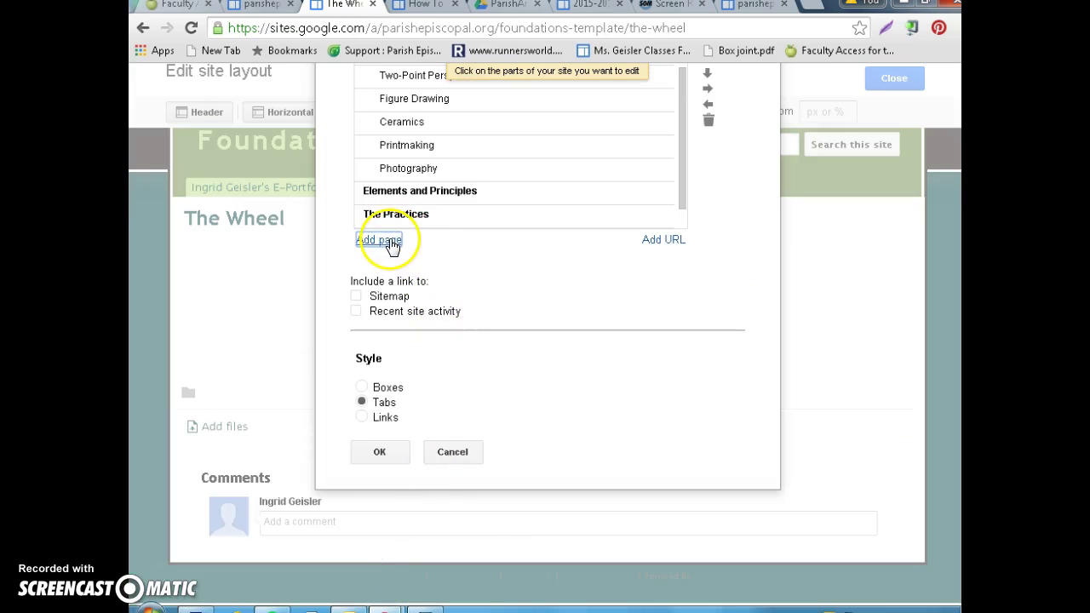
# Add the pages The Box and The Wheel to the horizontal navigation
pyautogui.click(390, 242)
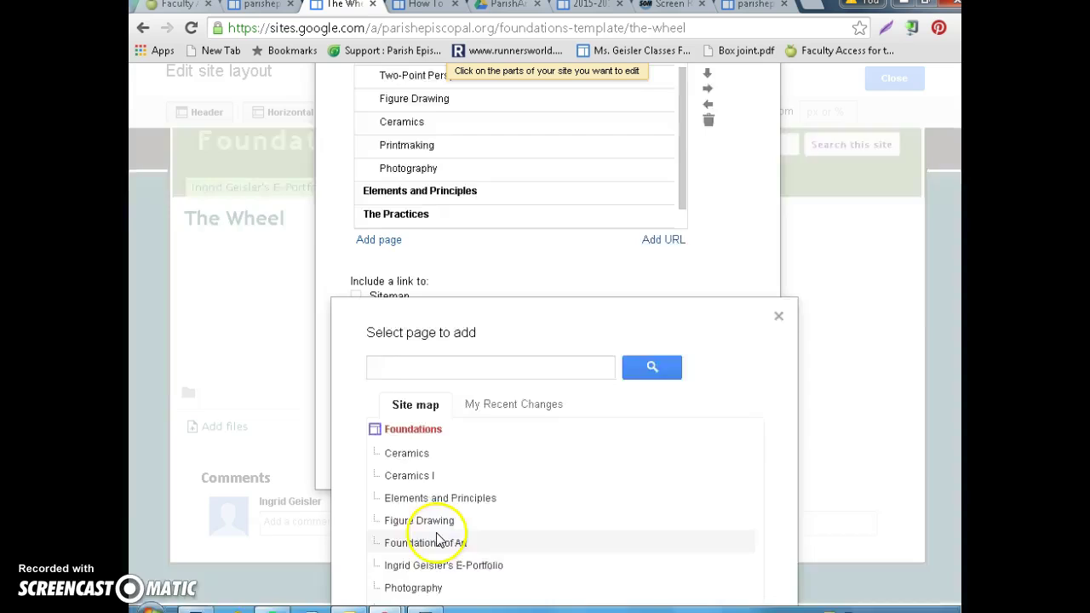
pyautogui.scroll(-2, 439, 521)
pyautogui.click(405, 459)
pyautogui.click(397, 568)
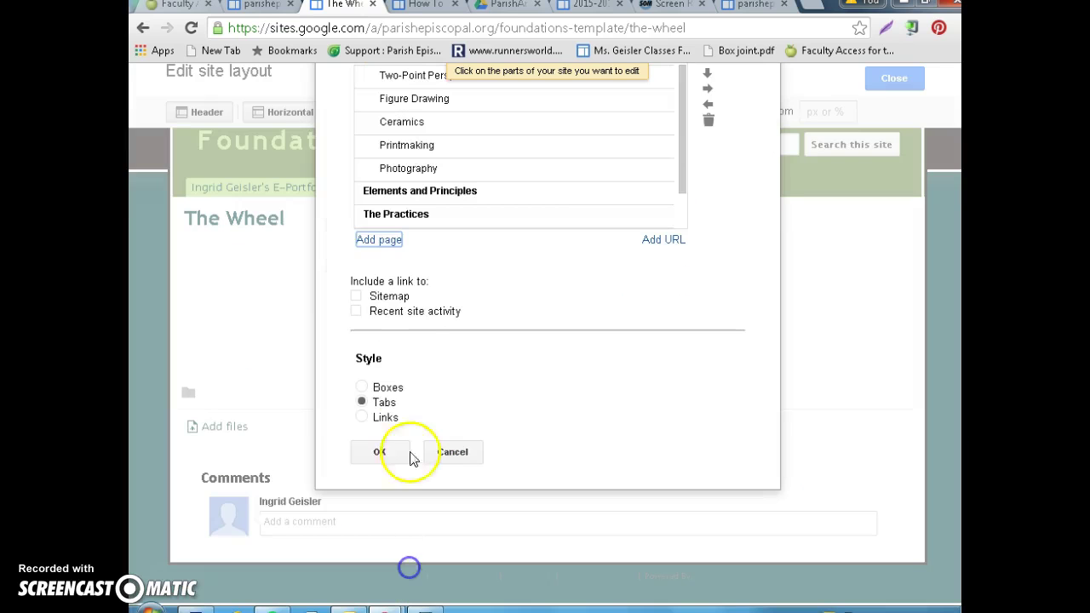
pyautogui.click(381, 242)
pyautogui.scroll(-2, 437, 511)
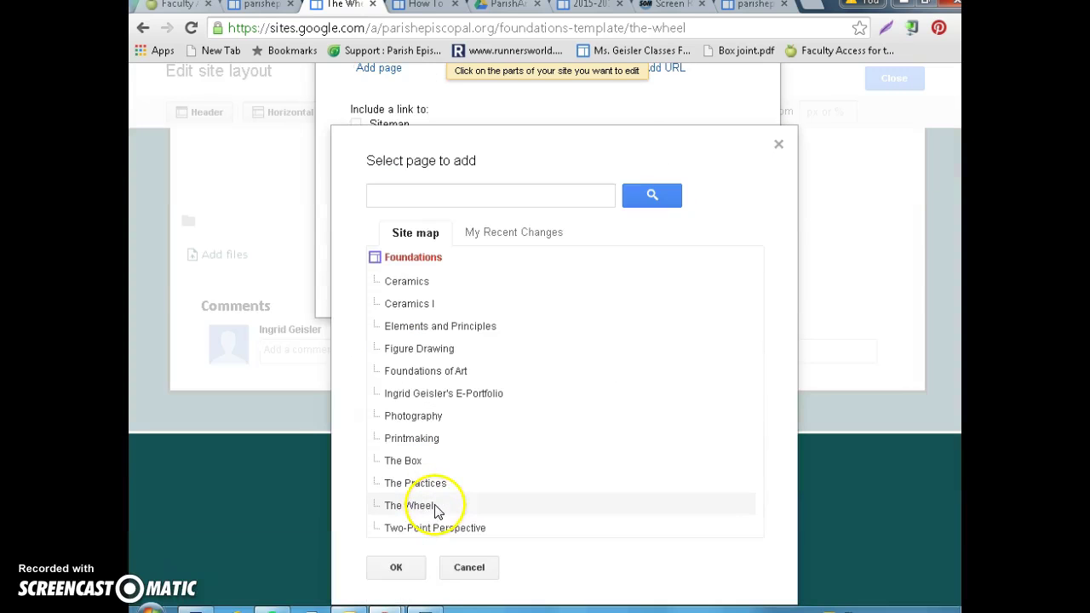
pyautogui.click(424, 506)
pyautogui.click(396, 567)
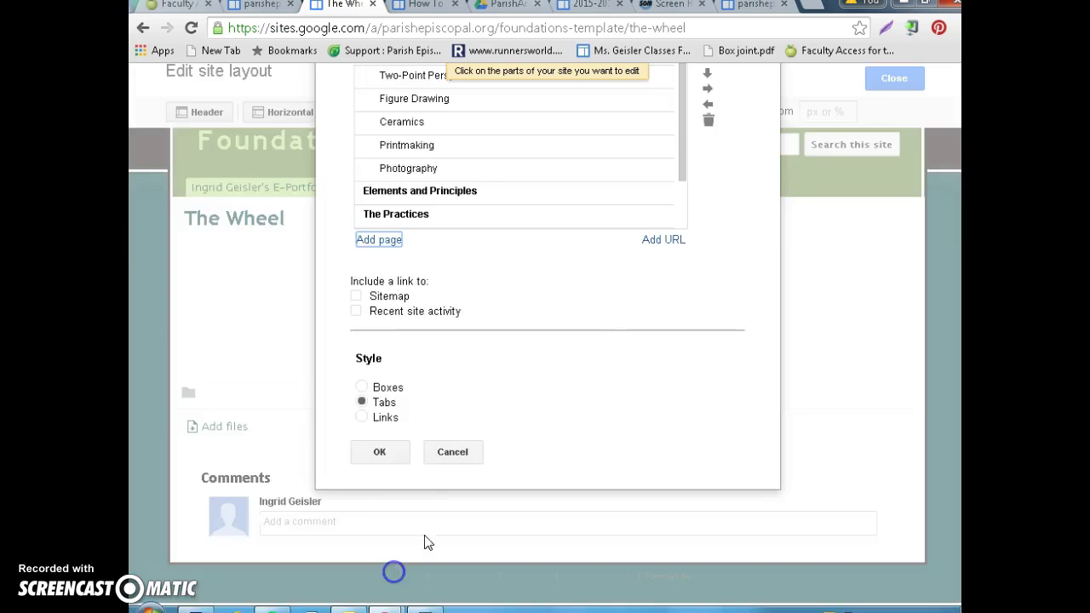
# Reorder the navigation list so that Ceramics I sits directly below Photography and above Elements and Principles
pyautogui.scroll(1, 594, 367)
pyautogui.moveTo(681, 280); pyautogui.dragTo(686, 326)
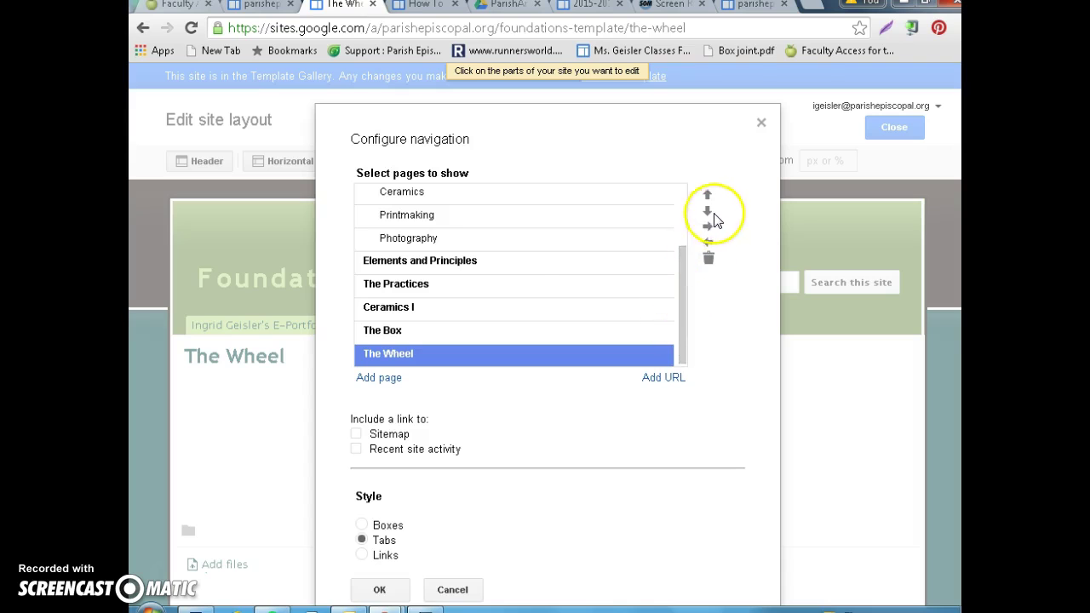
pyautogui.click(426, 303)
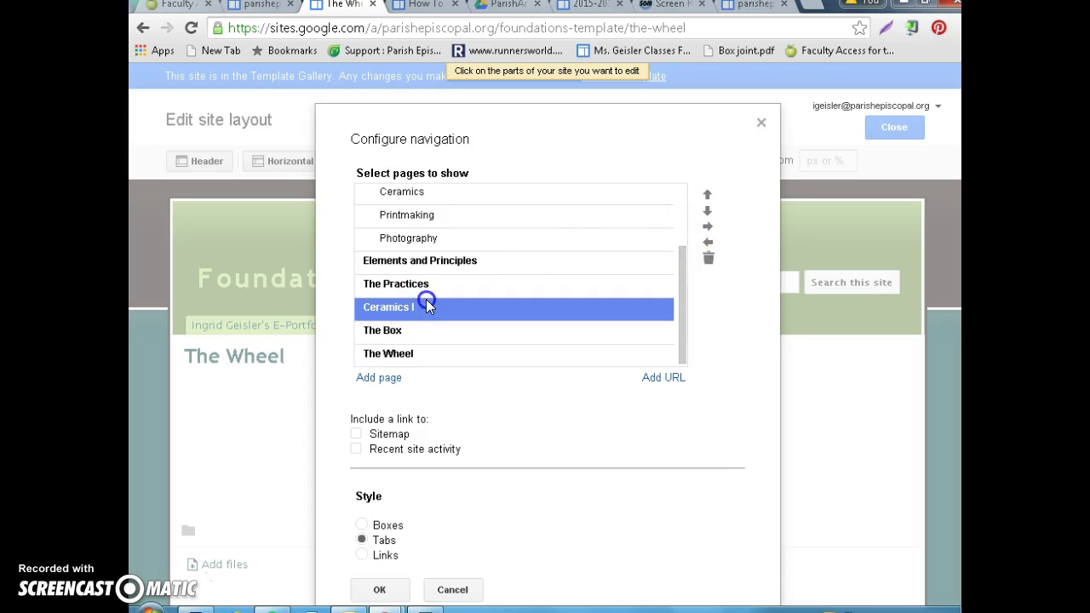
pyautogui.click(706, 193)
pyautogui.click(706, 198)
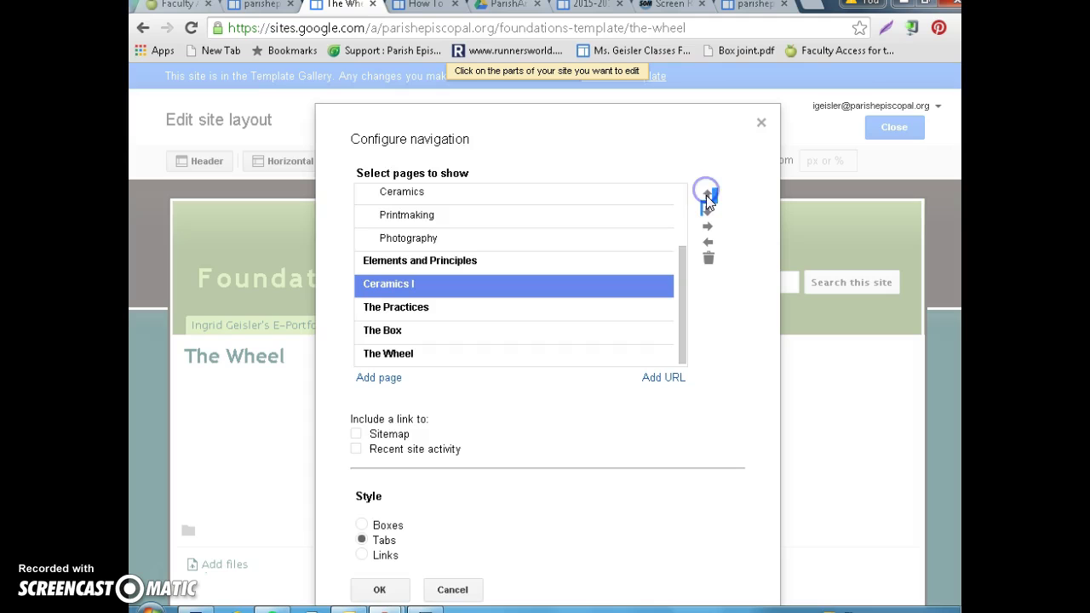
pyautogui.click(707, 197)
pyautogui.scroll(2, 491, 250)
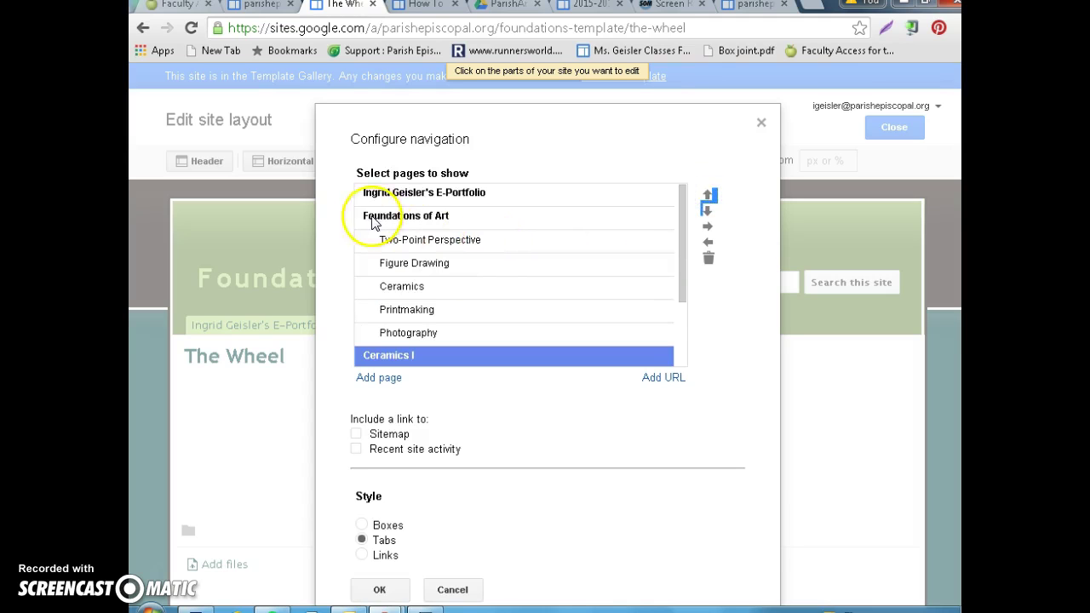
# Move The Box and The Wheel up the navigation list so they follow directly after Ceramics I
pyautogui.scroll(-3, 527, 223)
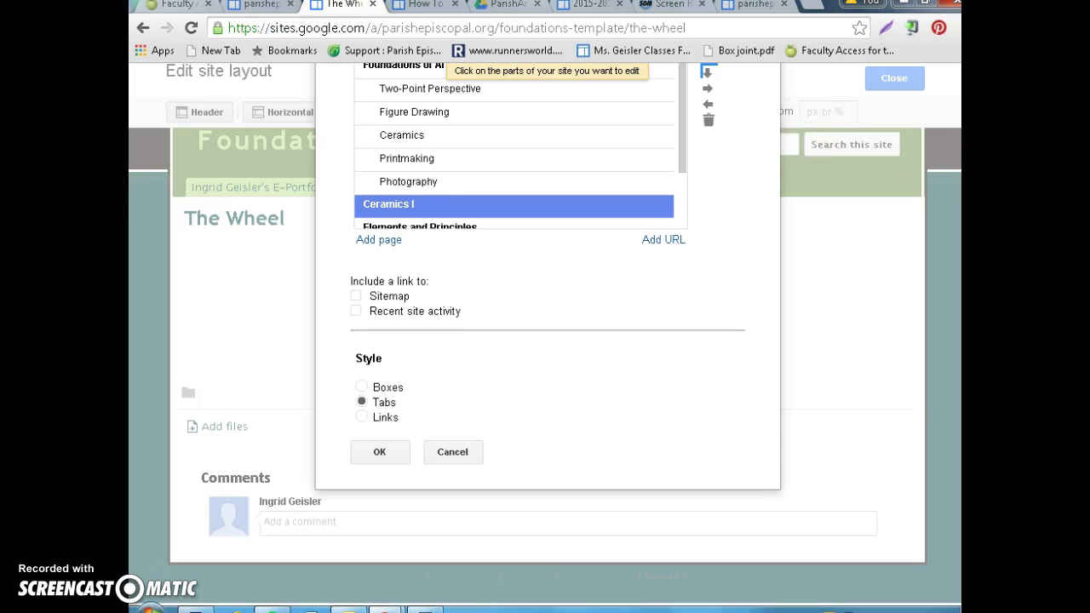
pyautogui.scroll(1, 950, 140)
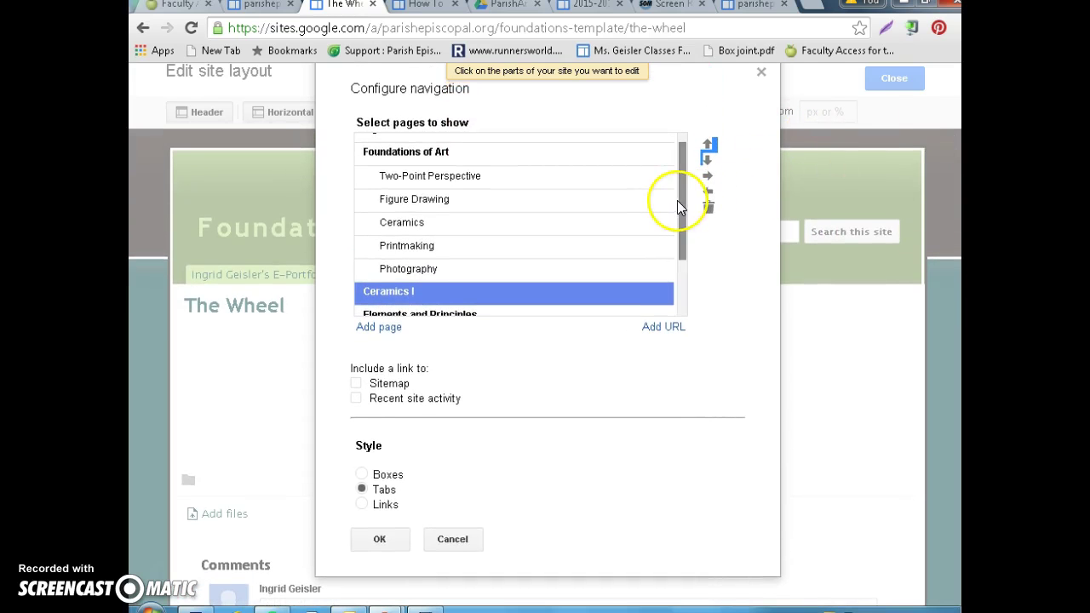
pyautogui.moveTo(681, 205); pyautogui.dragTo(681, 256)
pyautogui.click(441, 278)
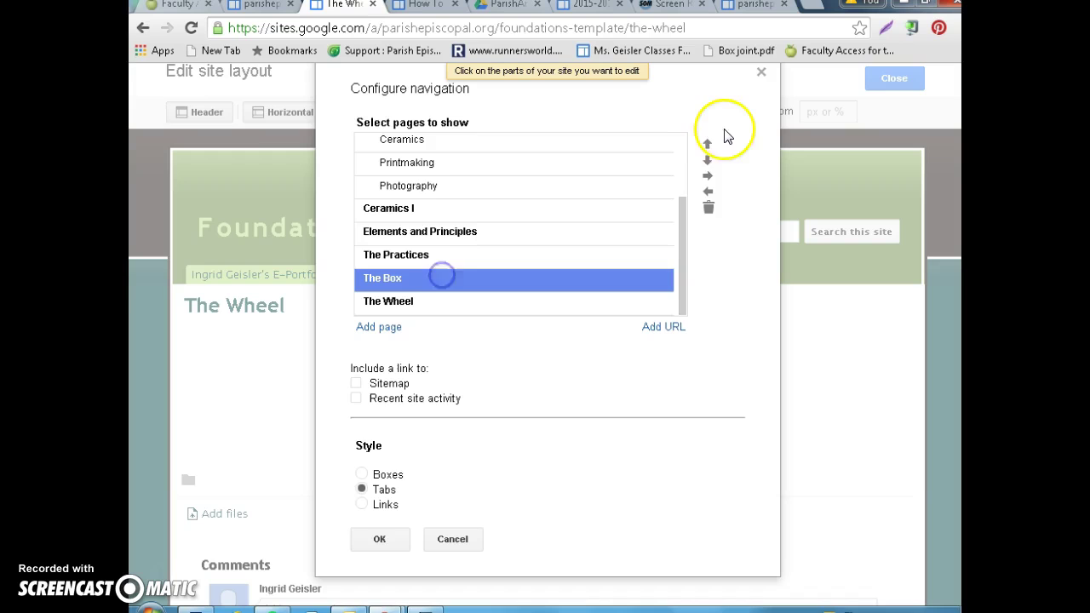
pyautogui.click(707, 143)
pyautogui.click(707, 143)
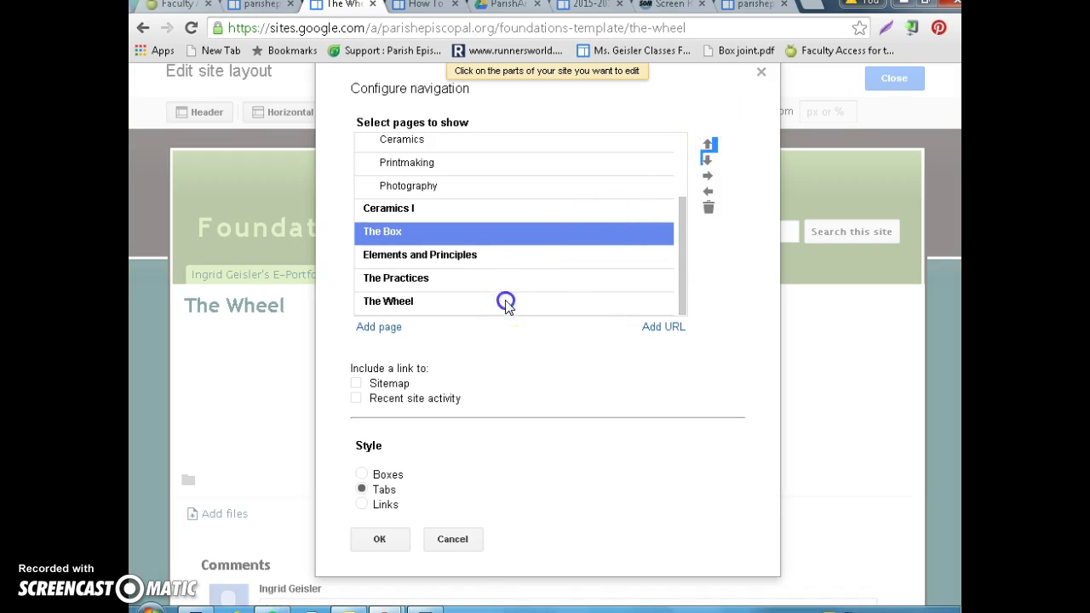
pyautogui.click(505, 303)
pyautogui.click(709, 144)
pyautogui.click(708, 144)
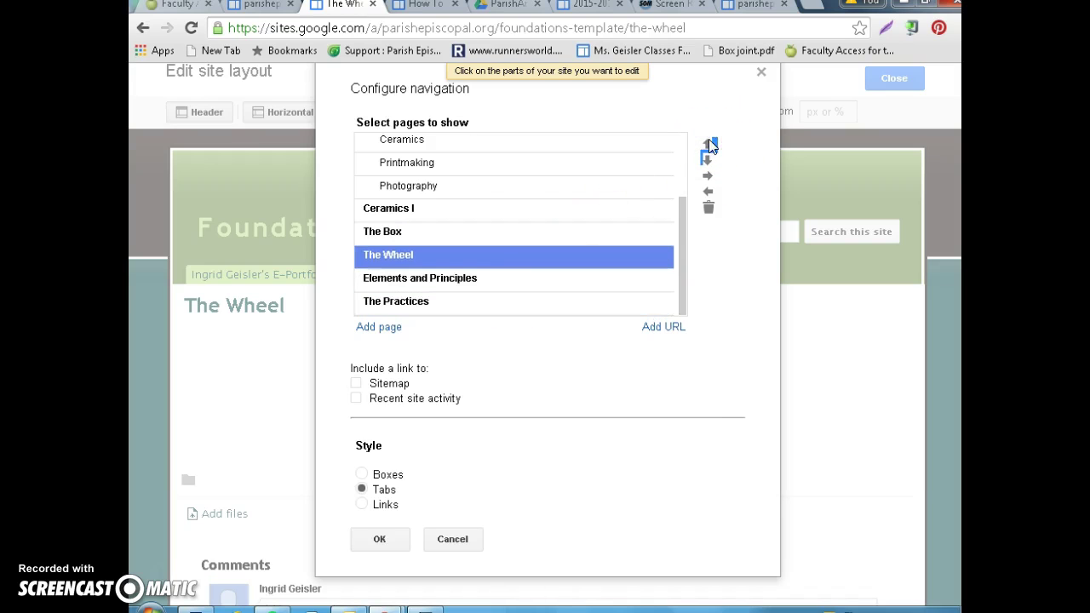
# Indent The Box and The Wheel in the navigation list as subpages of Ceramics I
pyautogui.click(476, 232)
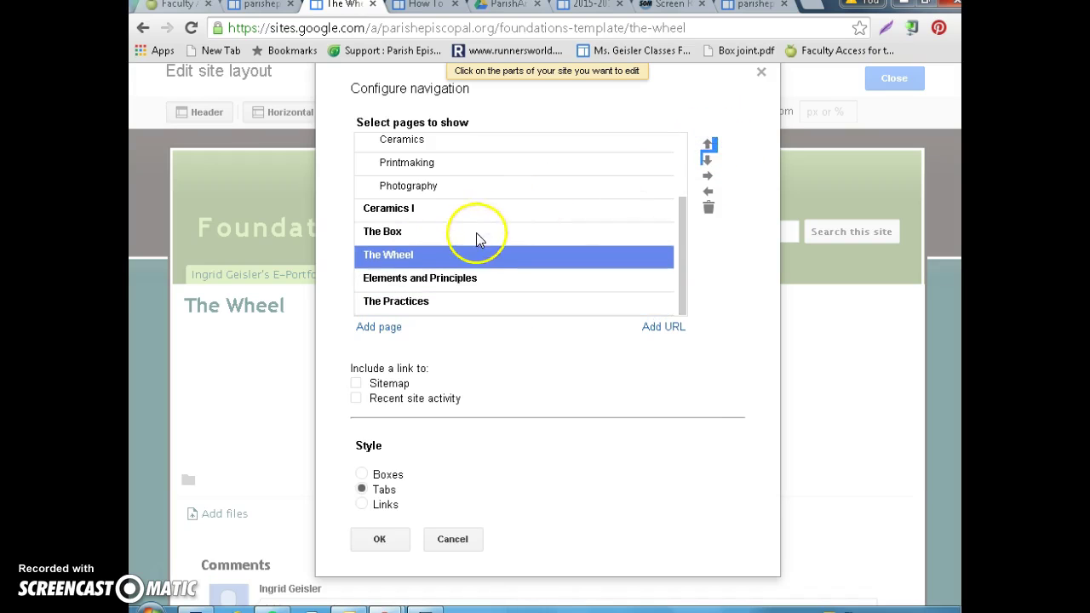
pyautogui.click(707, 175)
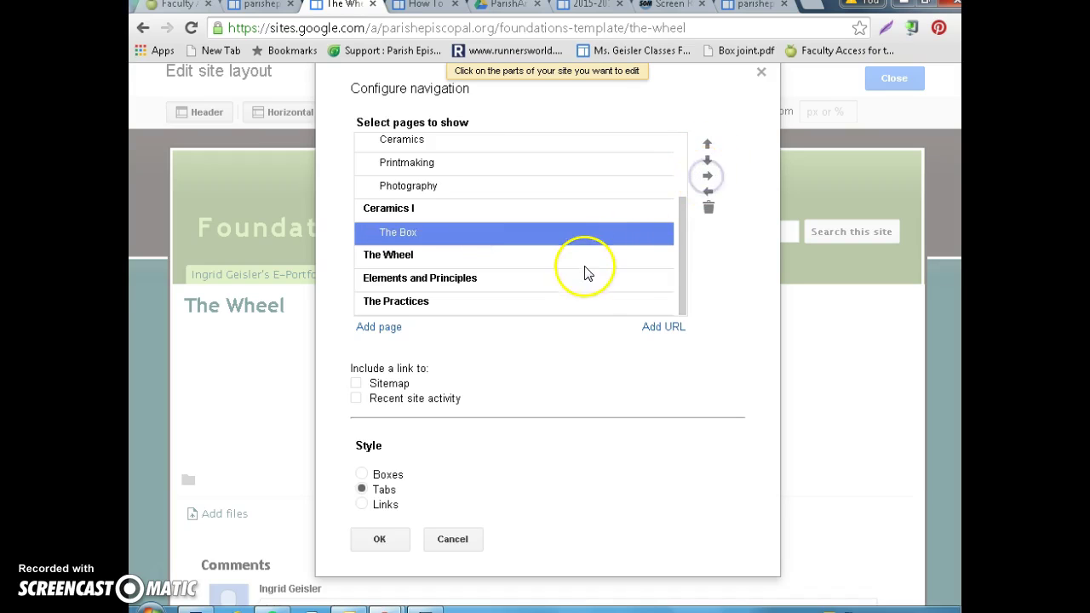
pyautogui.click(587, 258)
pyautogui.click(707, 175)
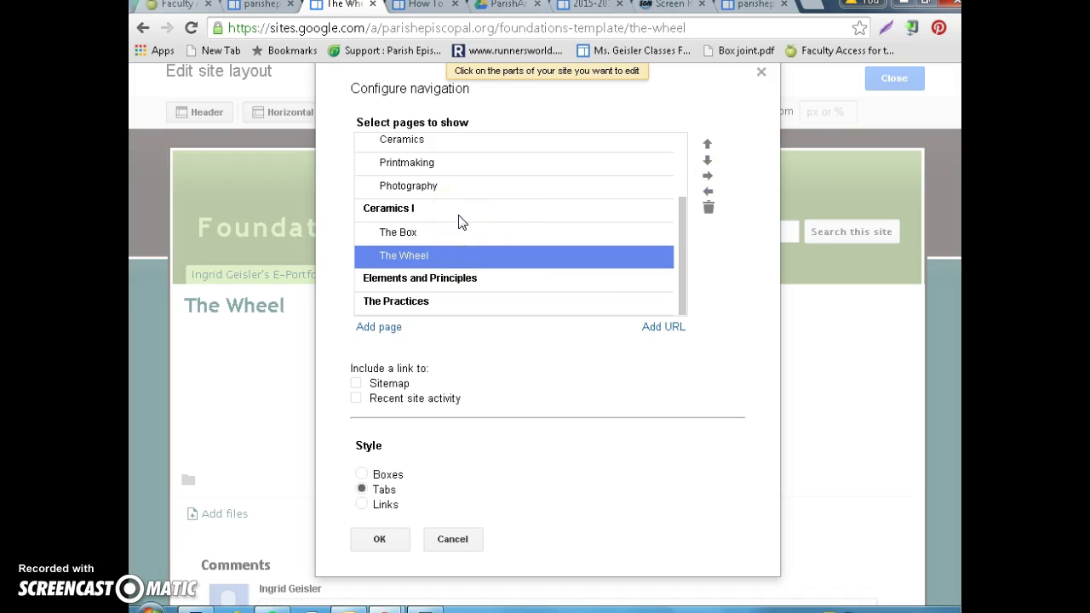
pyautogui.click(407, 213)
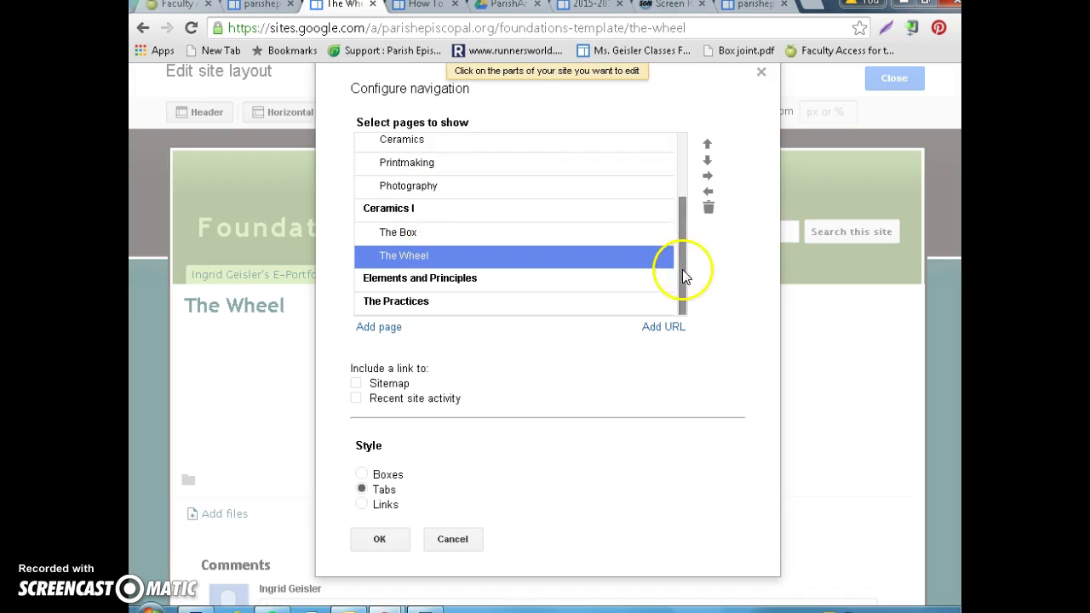
# Review the navigation page order, apply the configuration, and close the site layout editor
pyautogui.moveTo(682, 269); pyautogui.dragTo(679, 183)
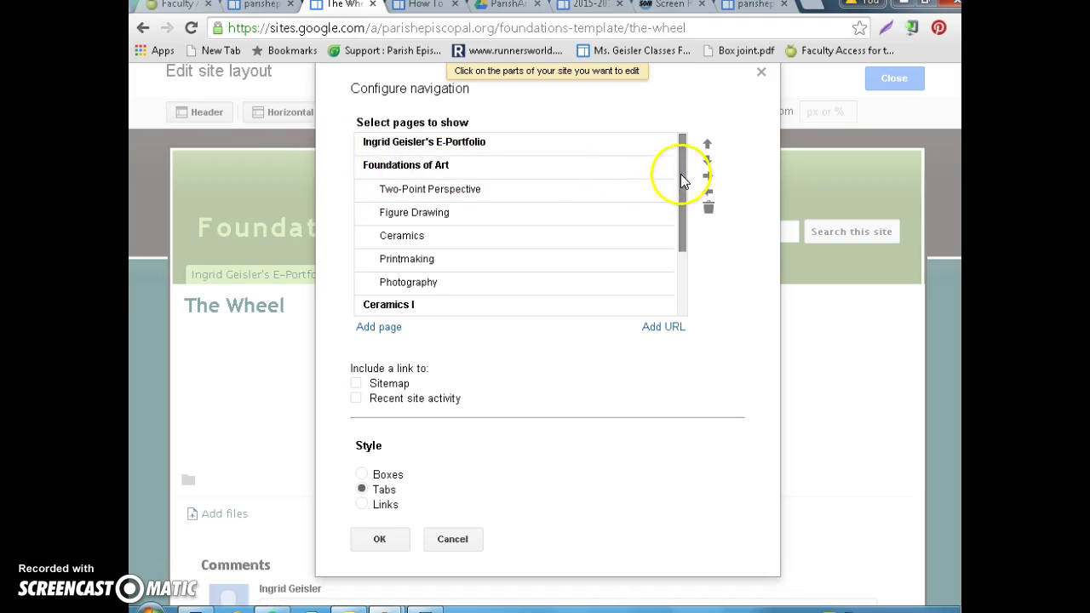
pyautogui.moveTo(683, 175); pyautogui.dragTo(676, 236)
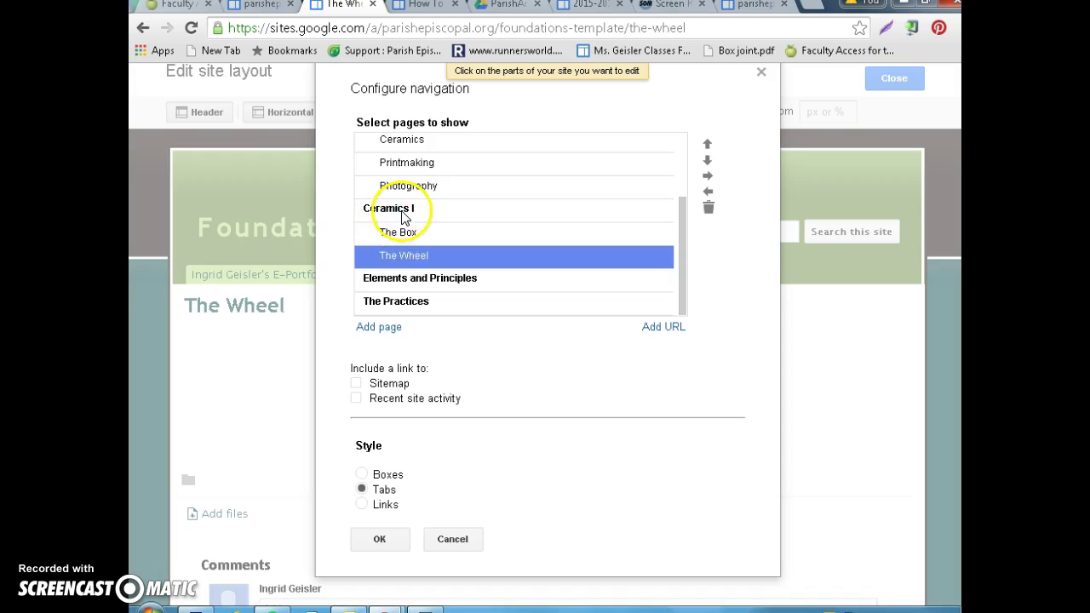
pyautogui.click(381, 540)
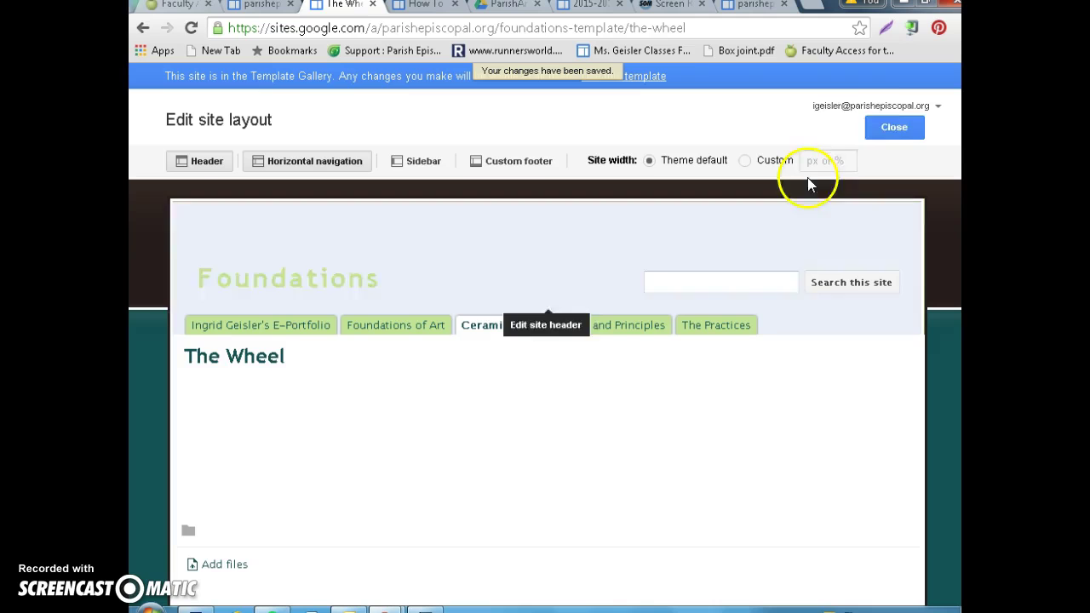
pyautogui.click(877, 128)
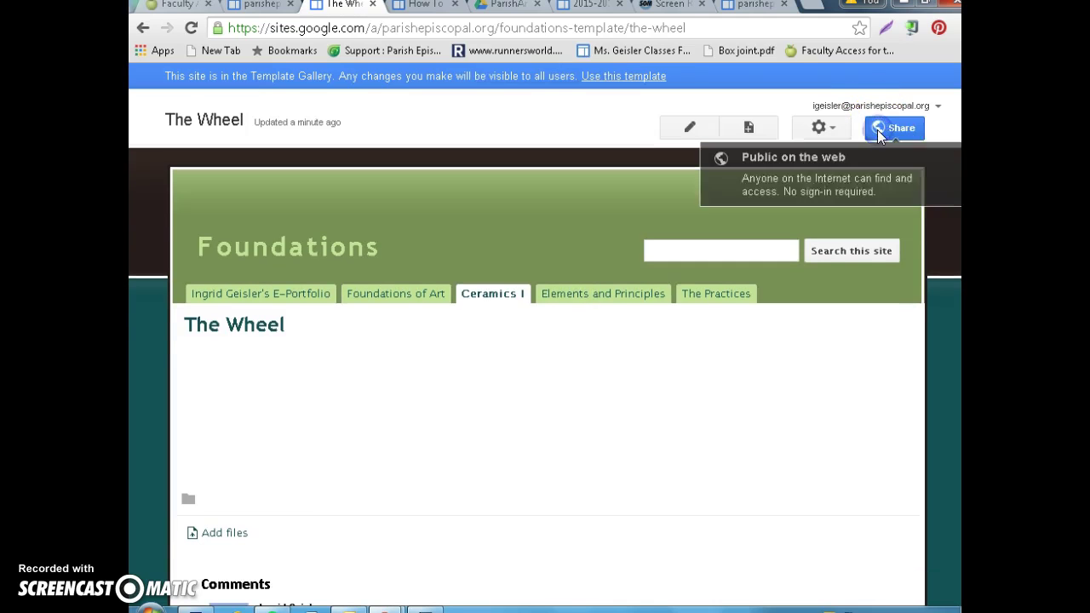
pyautogui.moveTo(477, 319)
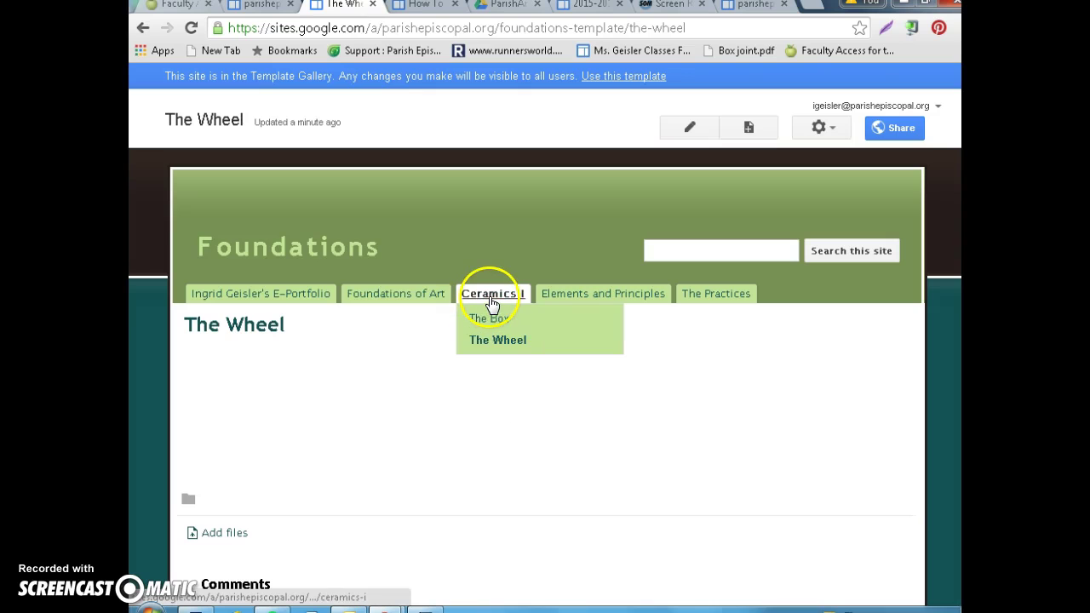
# Open the Two-Point Perspective page under Foundations of Art for editing, copy its entire body text, and save the page
pyautogui.moveTo(405, 300)
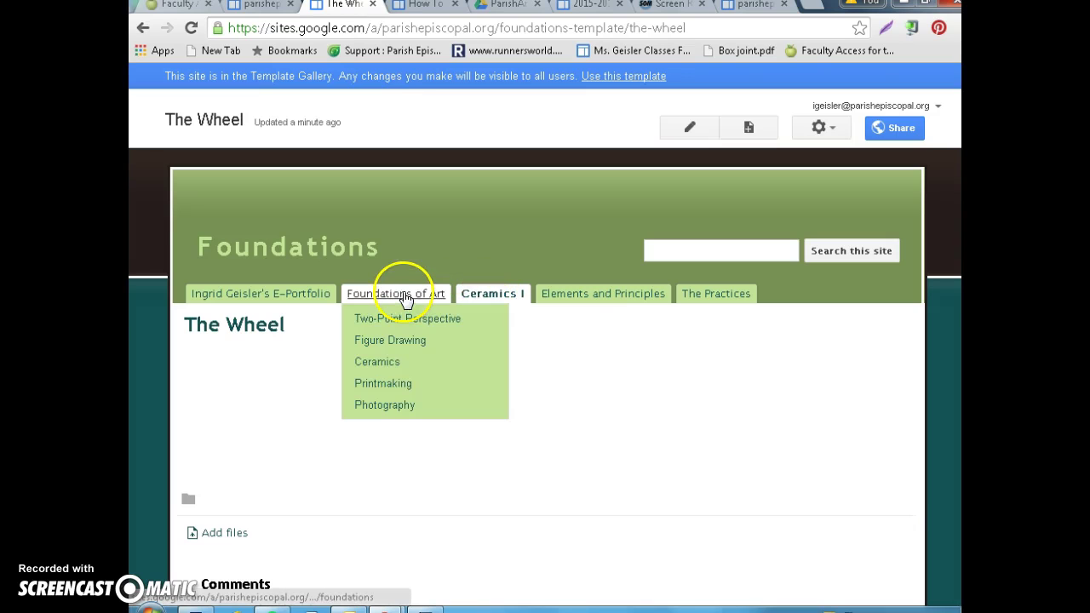
pyautogui.click(398, 319)
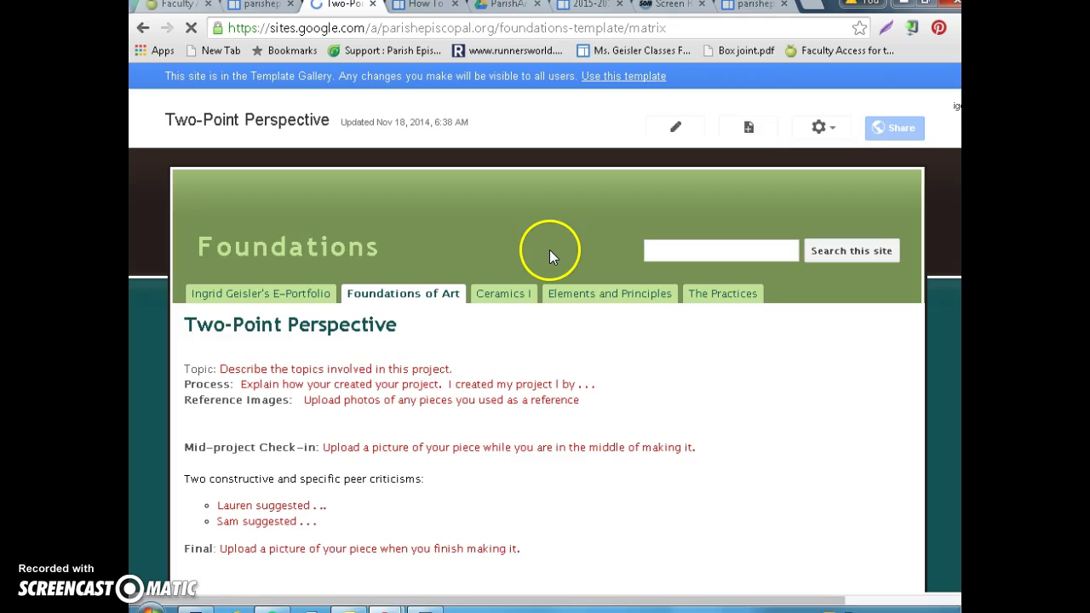
pyautogui.scroll(-4, 182, 194)
pyautogui.scroll(3, 186, 181)
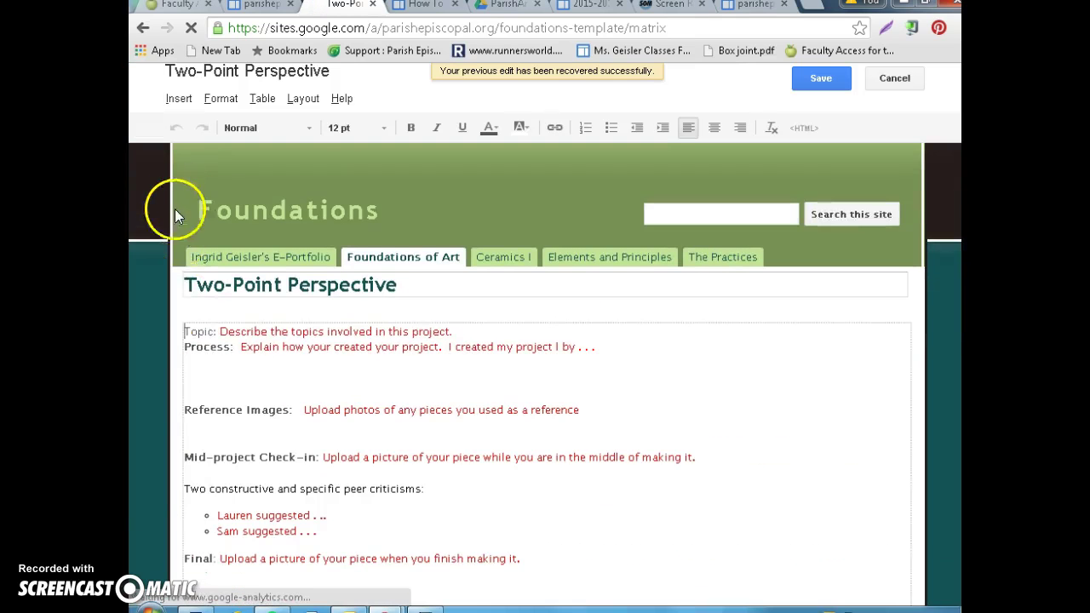
pyautogui.moveTo(185, 329); pyautogui.dragTo(633, 403)
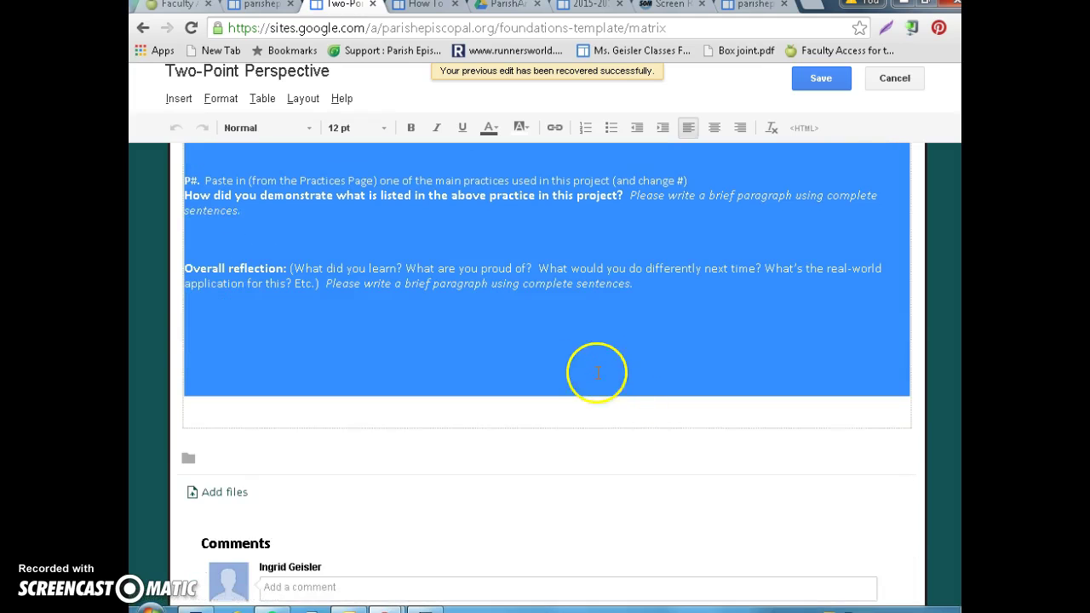
pyautogui.scroll(6, 596, 372)
pyautogui.click(828, 133)
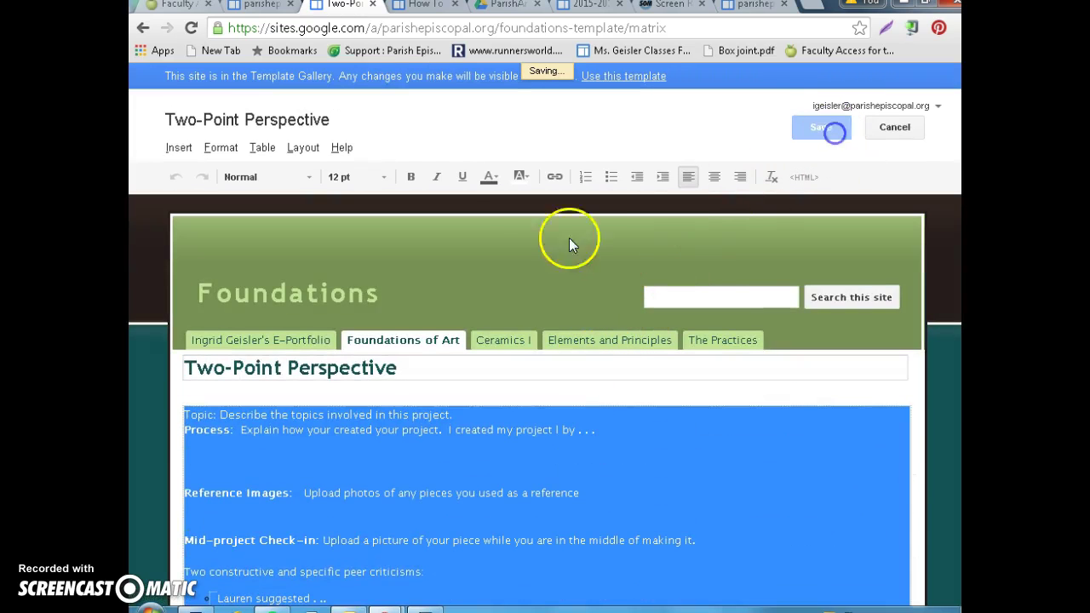
# Open The Box page under Ceramics I for editing and paste the copied project template text into its body
pyautogui.moveTo(506, 345)
pyautogui.click(502, 371)
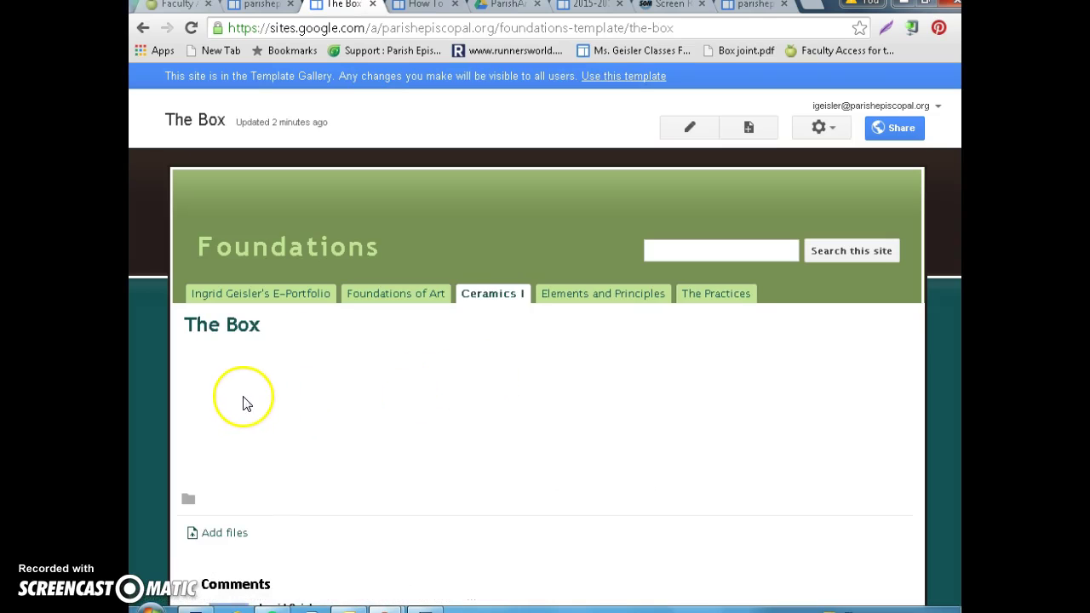
pyautogui.click(690, 127)
pyautogui.scroll(-5, 289, 434)
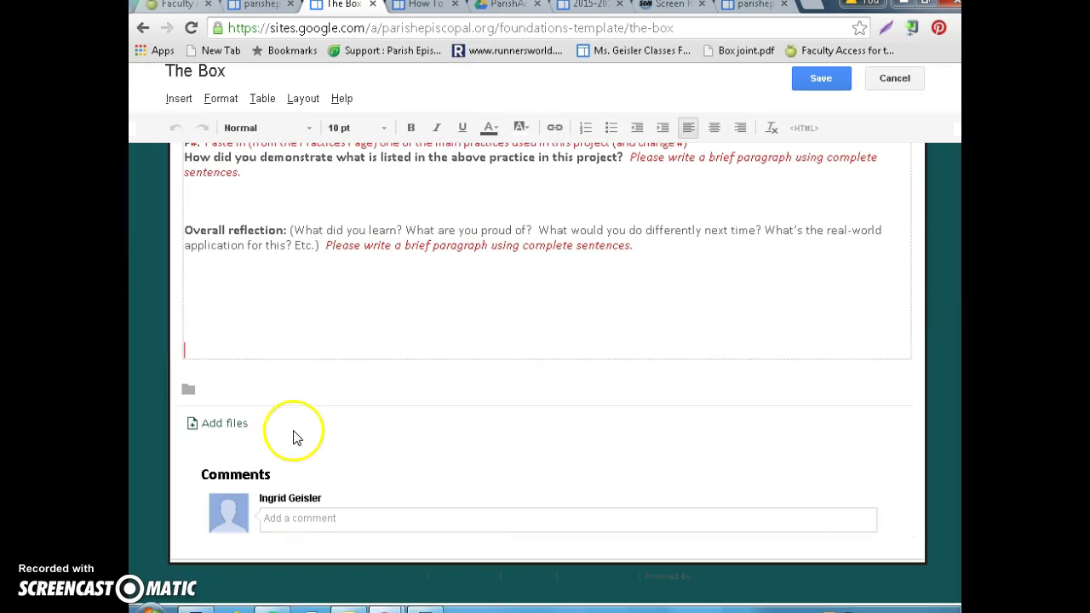
pyautogui.scroll(8, 518, 307)
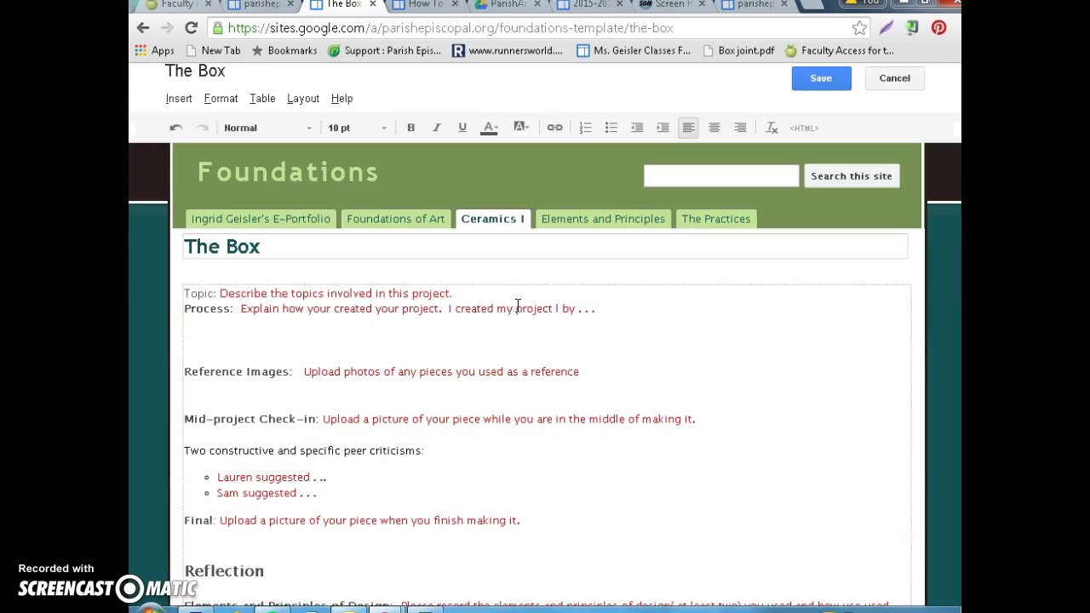
# Remove one blank line above Reference Images on The Box page and save the page
pyautogui.click(497, 350)
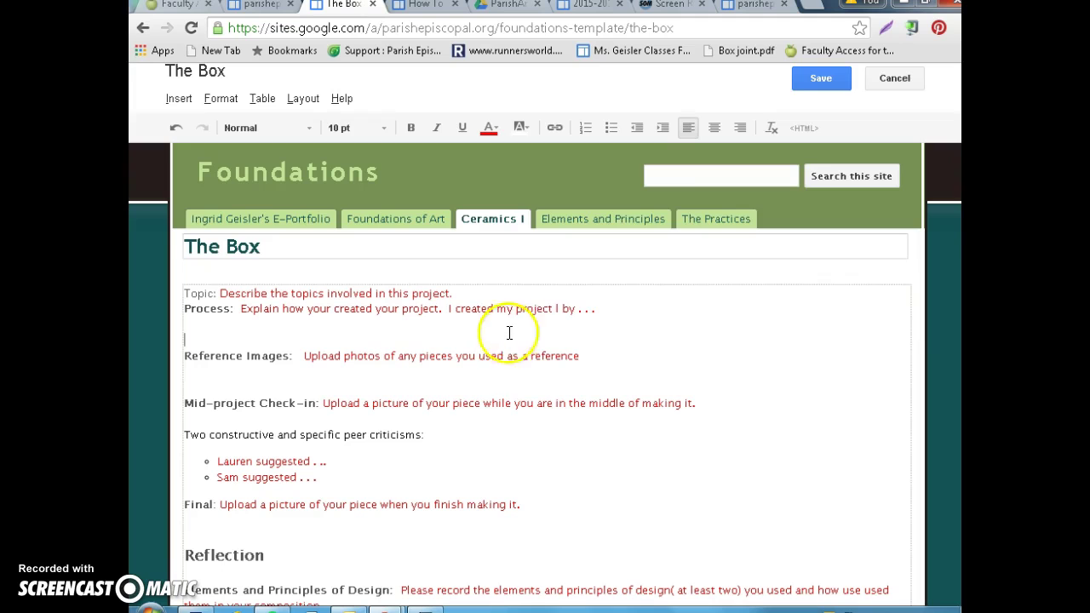
pyautogui.click(812, 81)
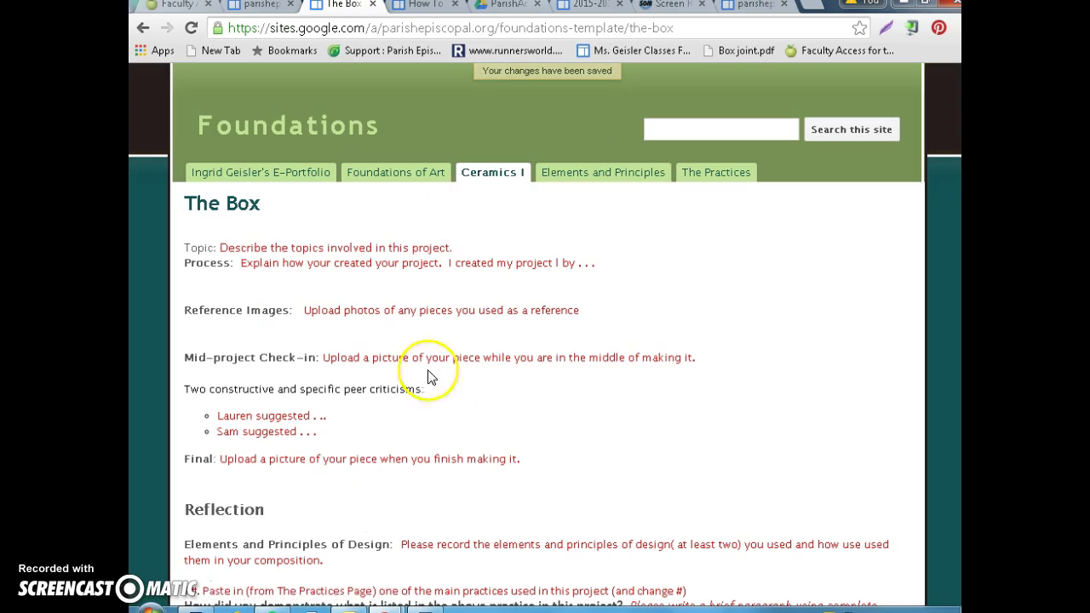
pyautogui.moveTo(490, 170)
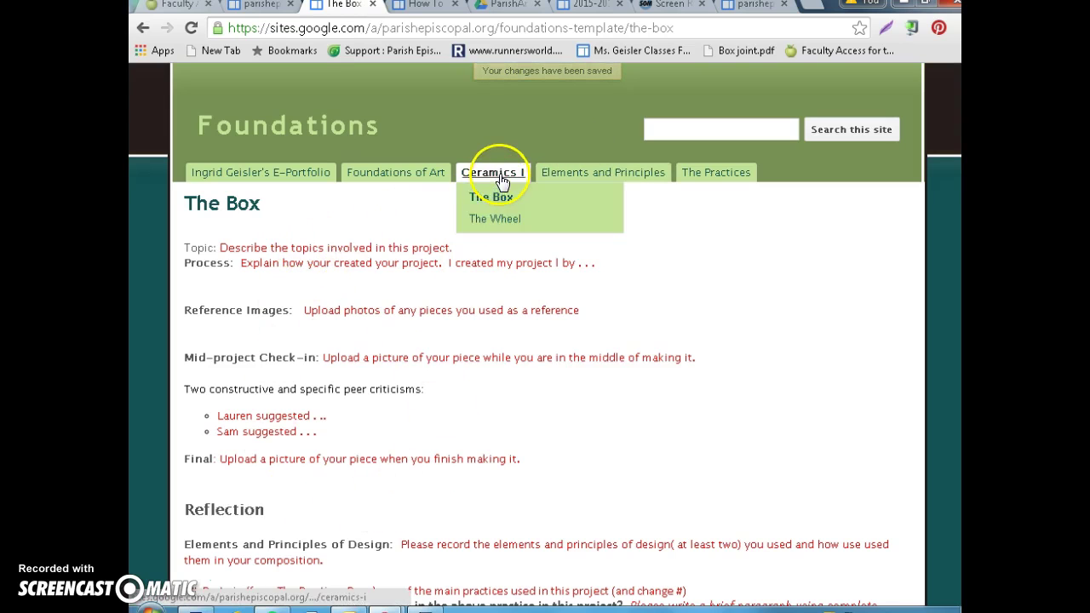